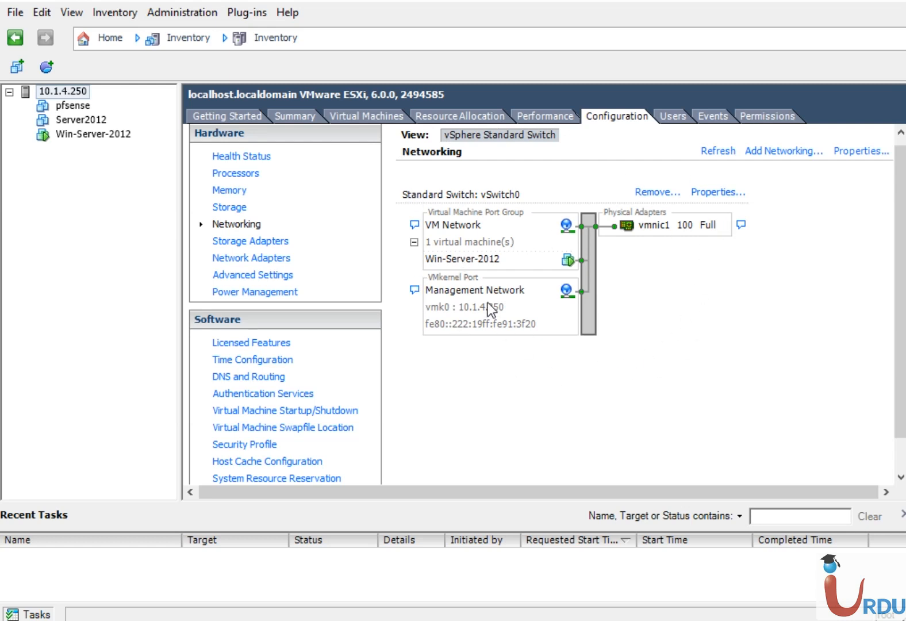
- On host 10.1.4.250, add a virtual machine standard switch on vmnic0 with port group VM Network 2
click(65, 92)
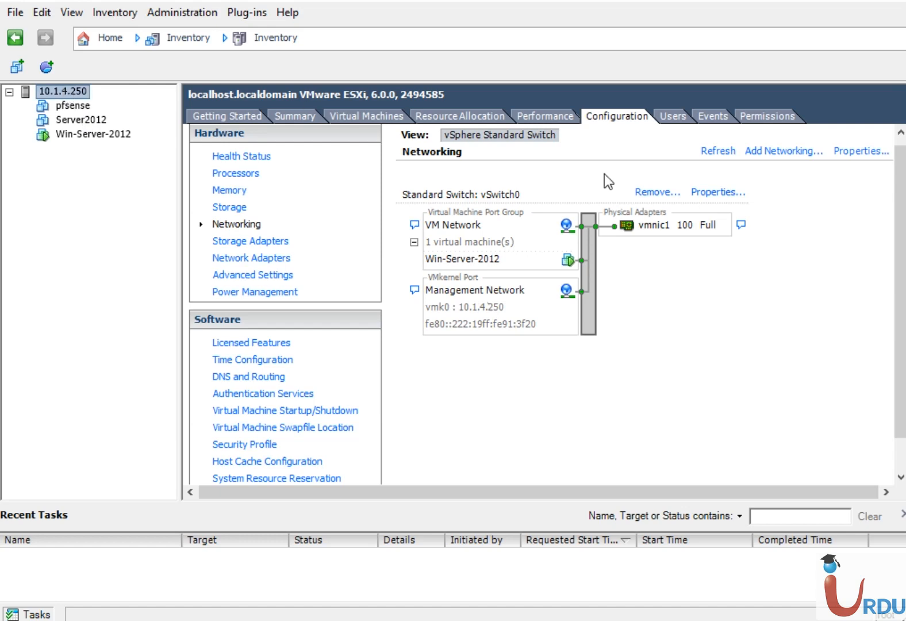
click(774, 151)
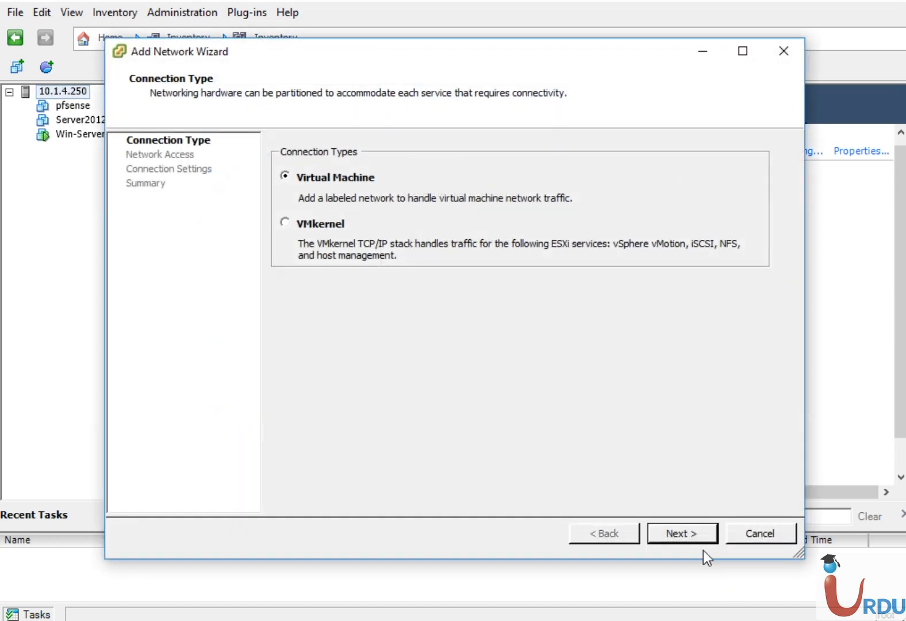
click(693, 535)
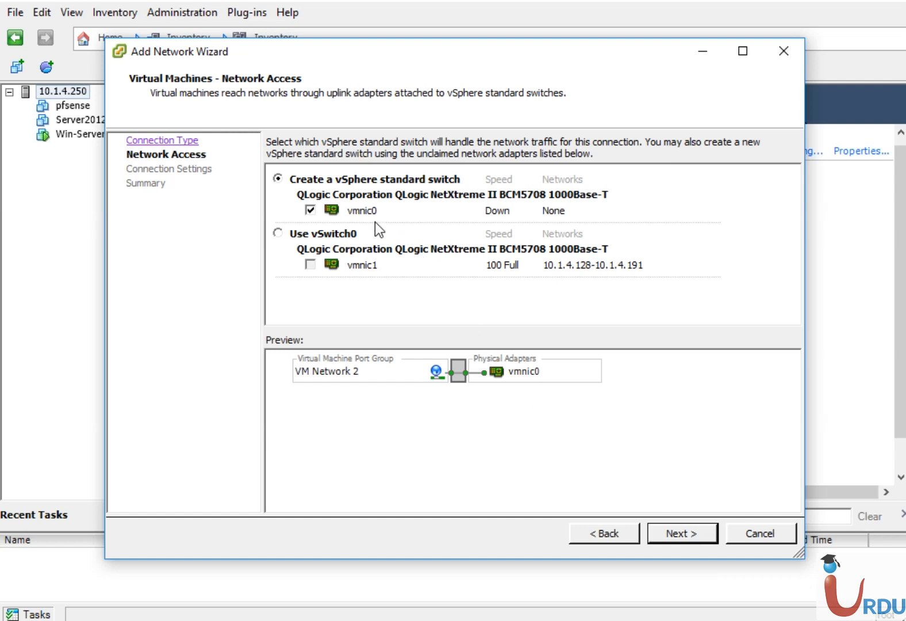
click(680, 532)
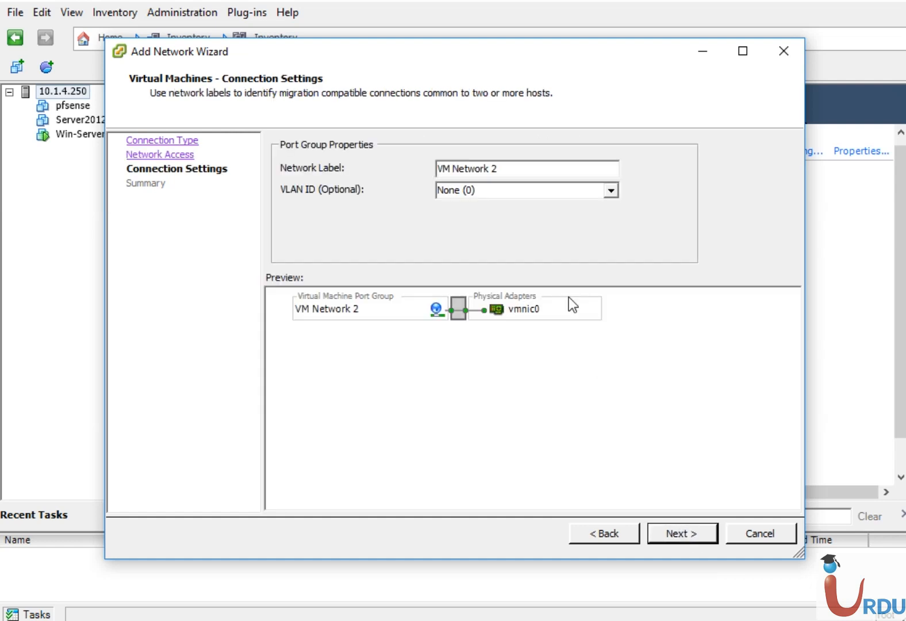
click(509, 169)
drag(508, 169, 320, 137)
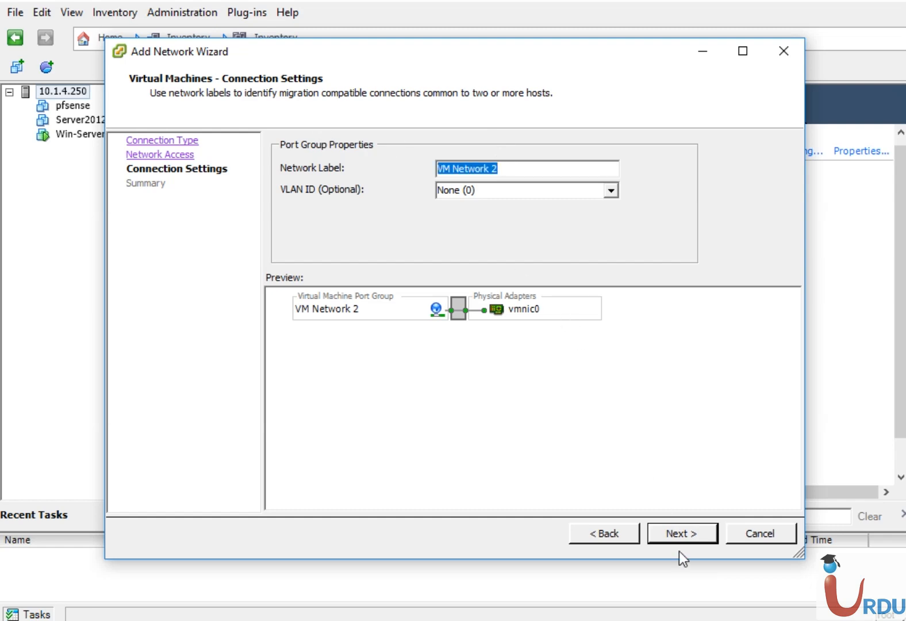
click(677, 529)
click(676, 528)
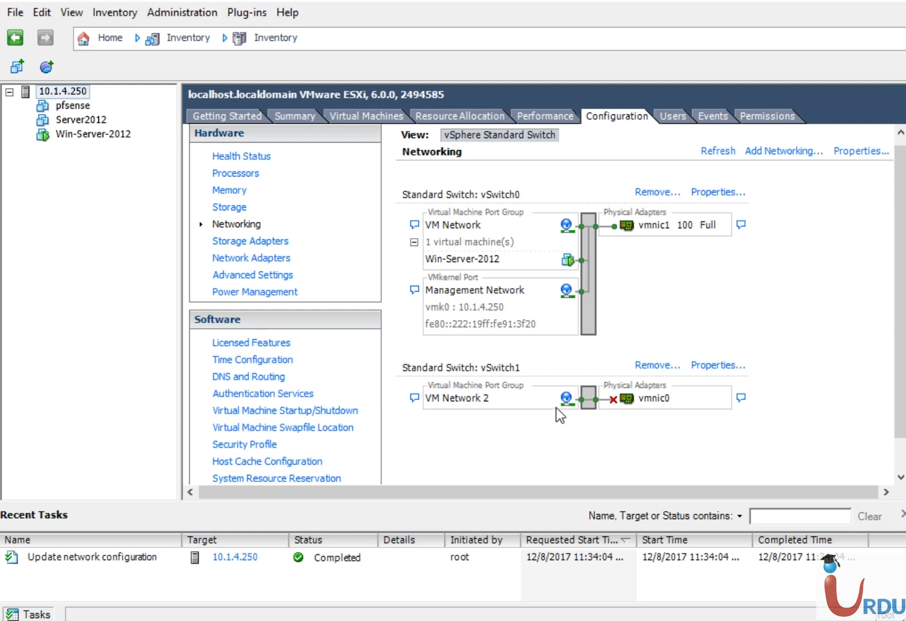
click(73, 108)
click(67, 91)
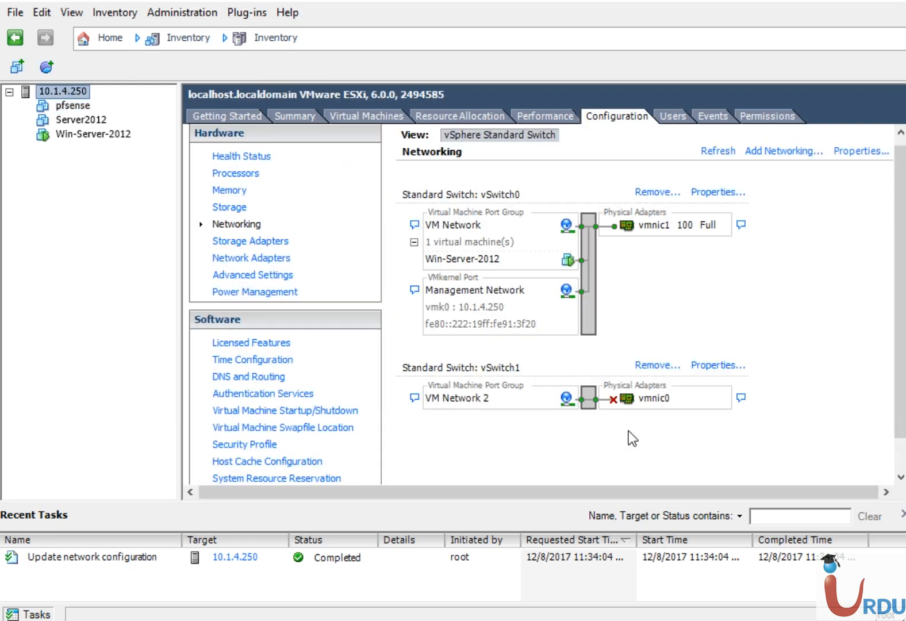
click(71, 106)
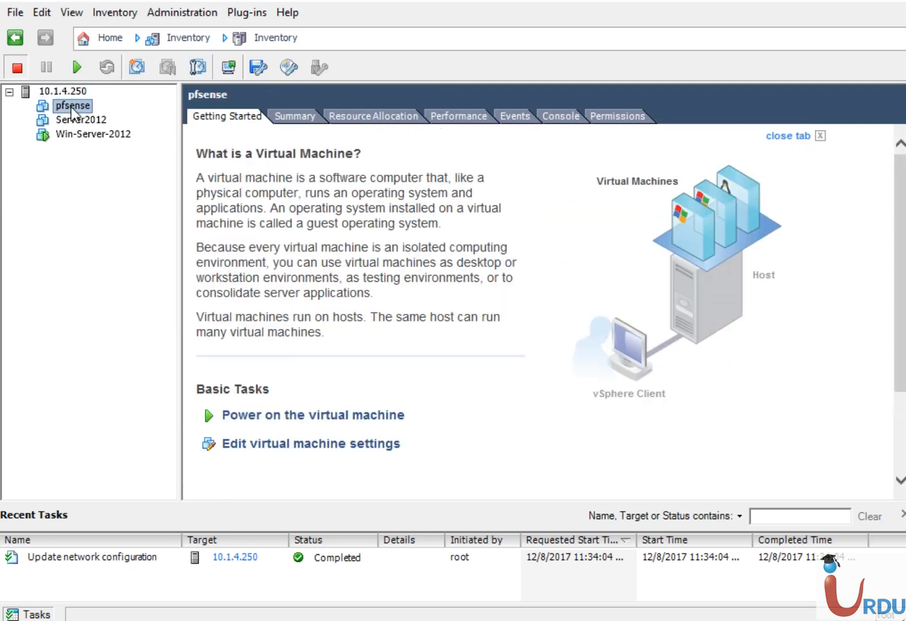
right_click(71, 106)
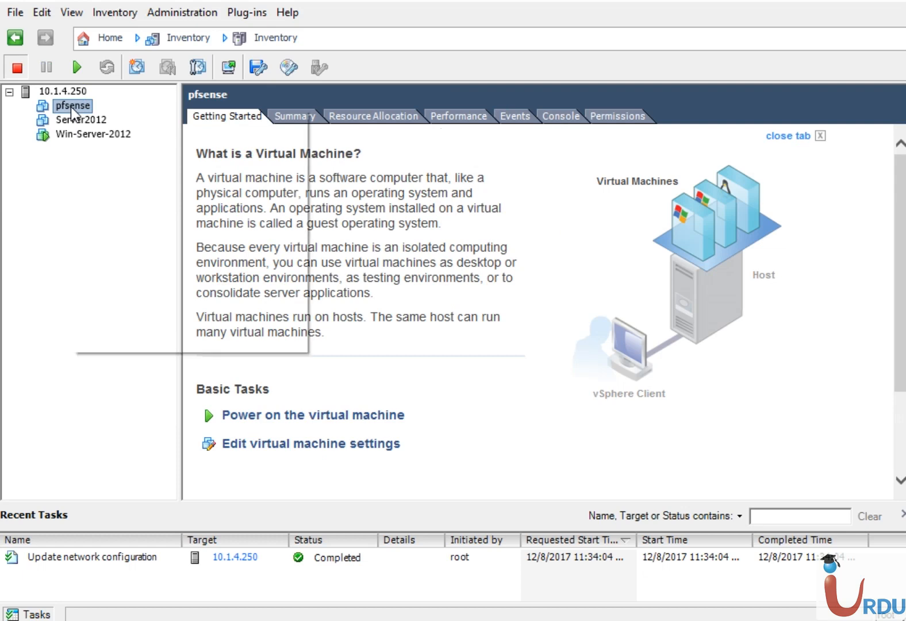
click(250, 446)
click(250, 444)
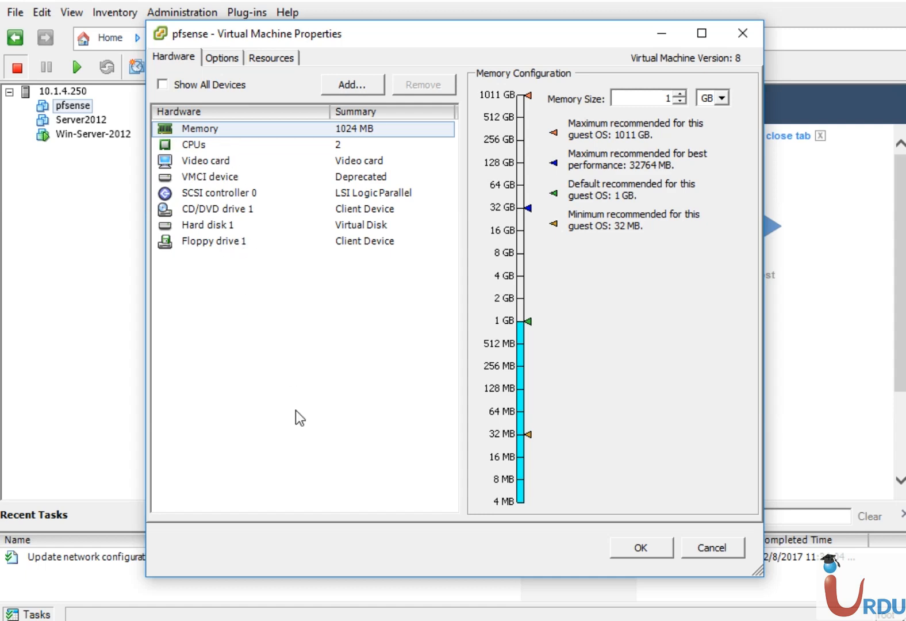
click(712, 547)
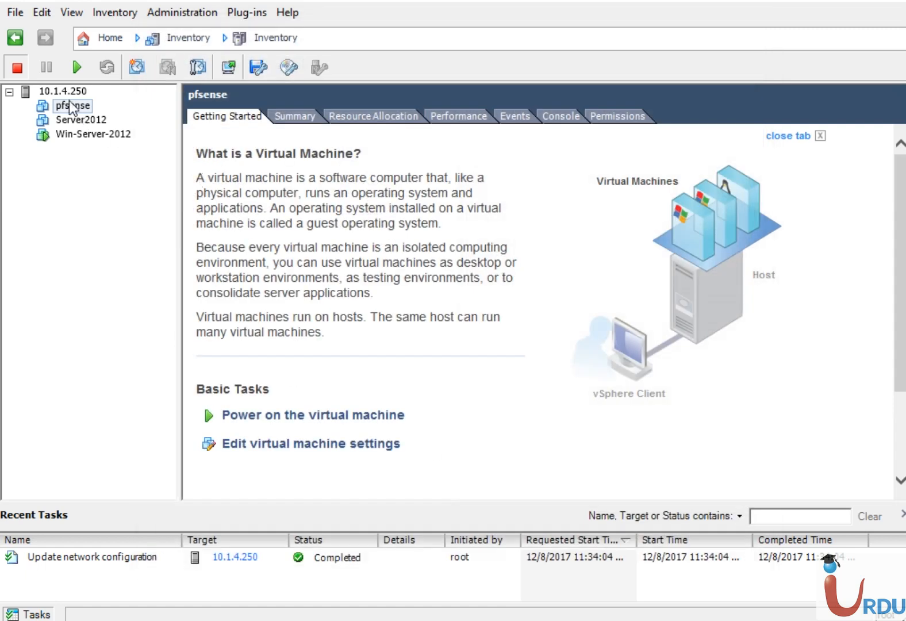
click(63, 91)
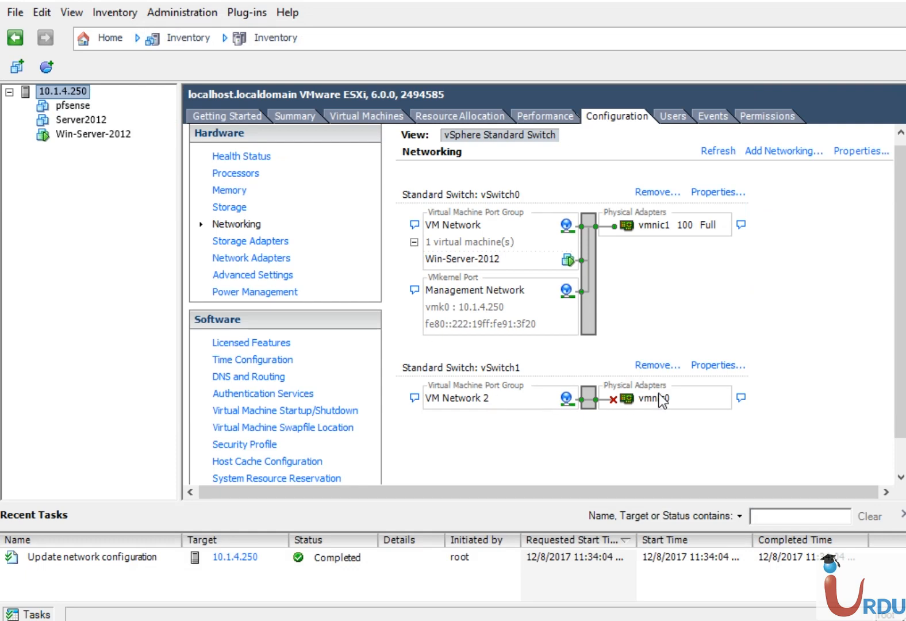
- In vSwitch1's properties, create a virtual machine port group labelled LAN on VLAN 10
click(717, 365)
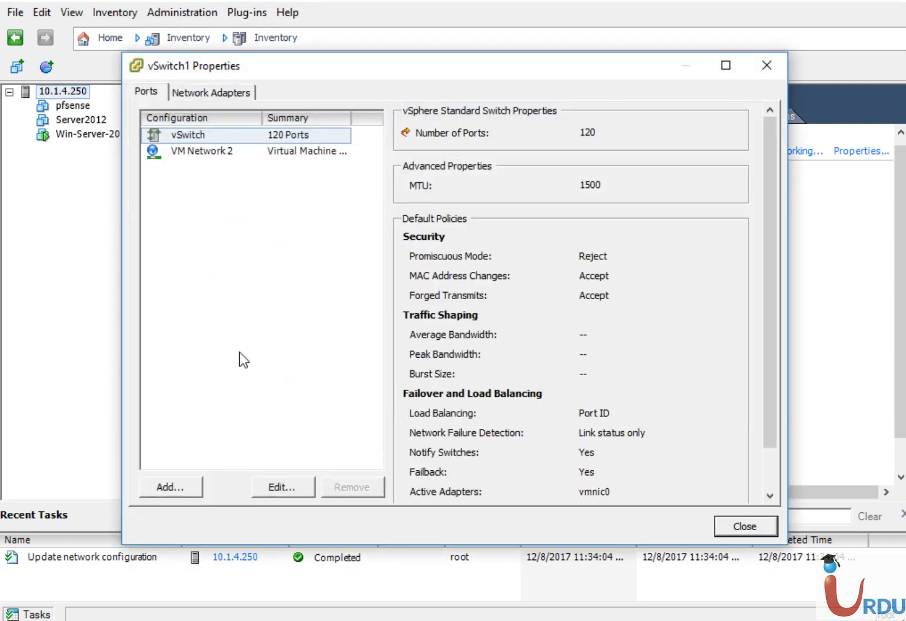
click(171, 487)
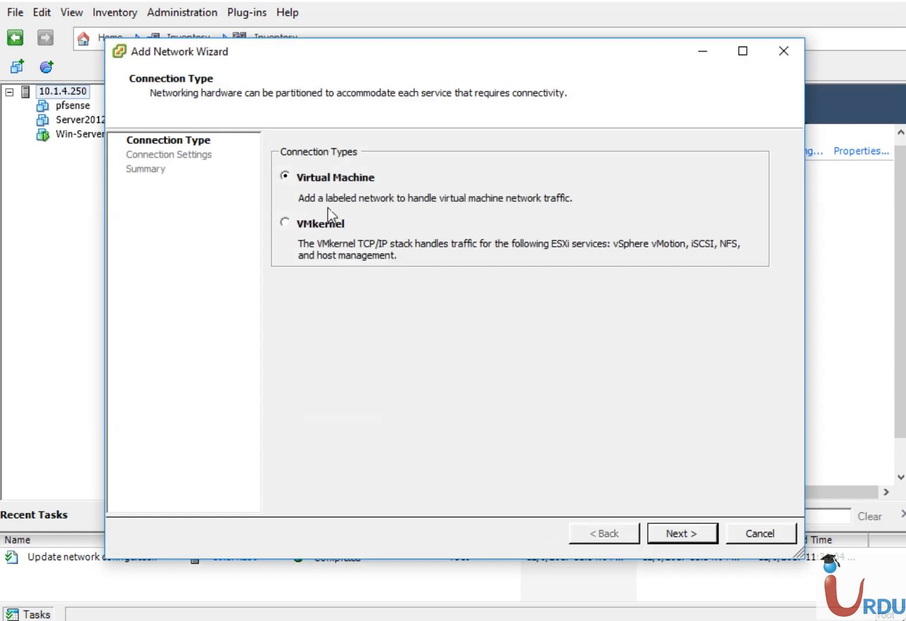
click(671, 537)
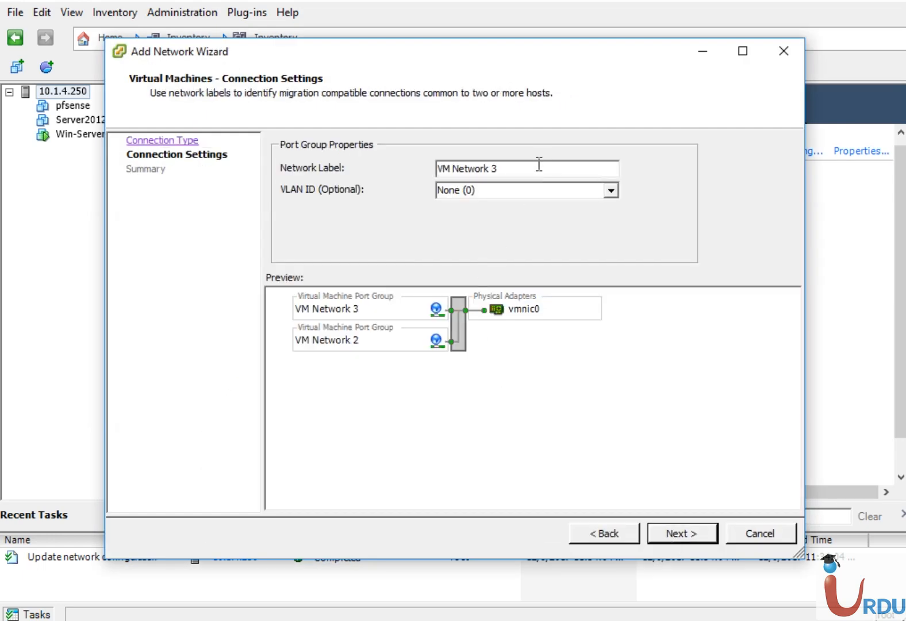
drag(534, 169, 267, 172)
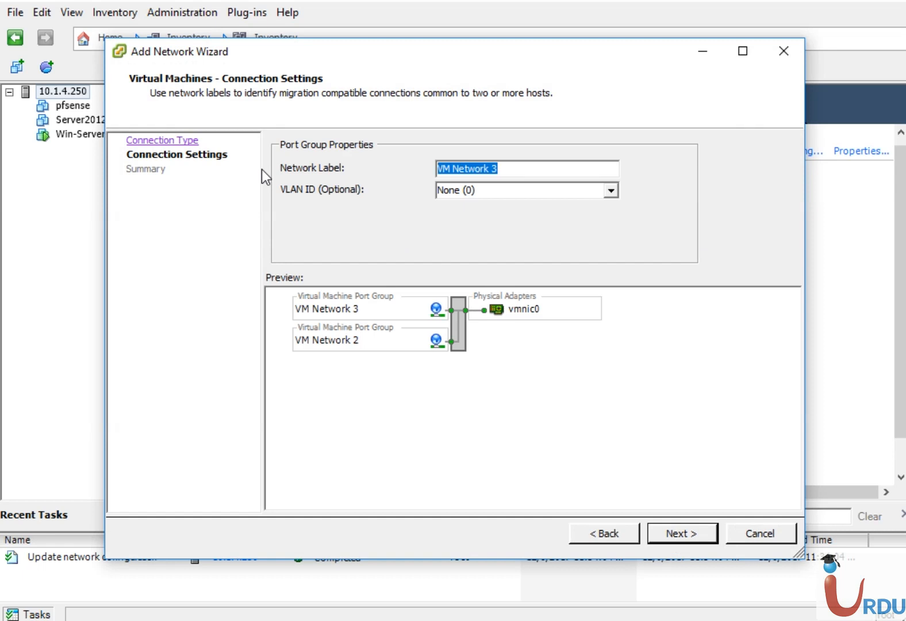
text(LAN)
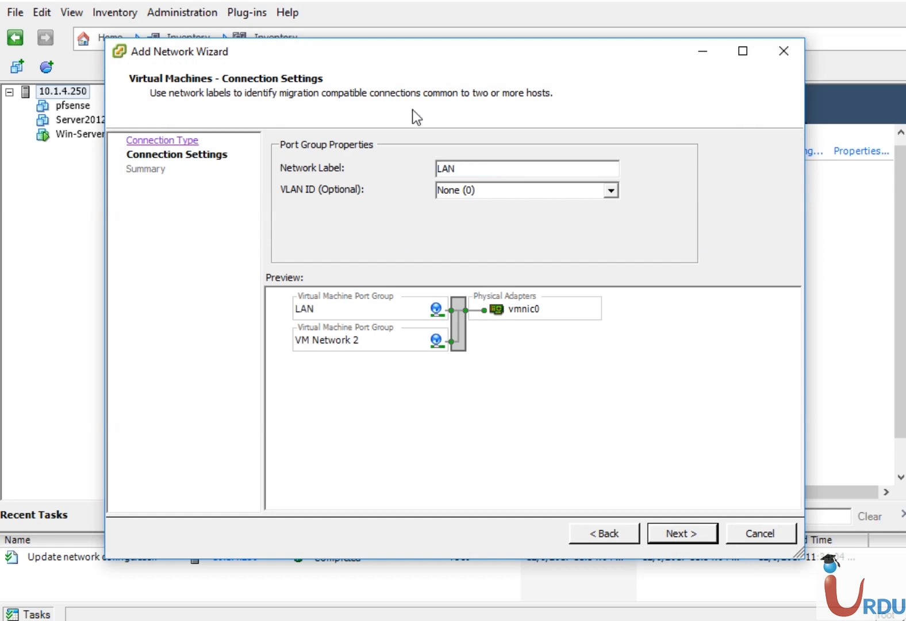
click(519, 194)
text(10)
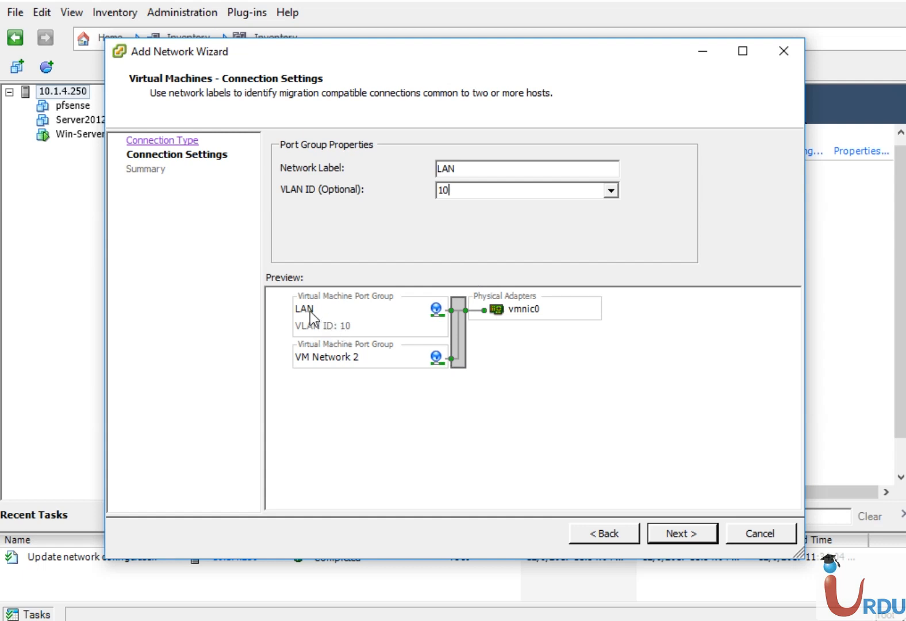
click(697, 530)
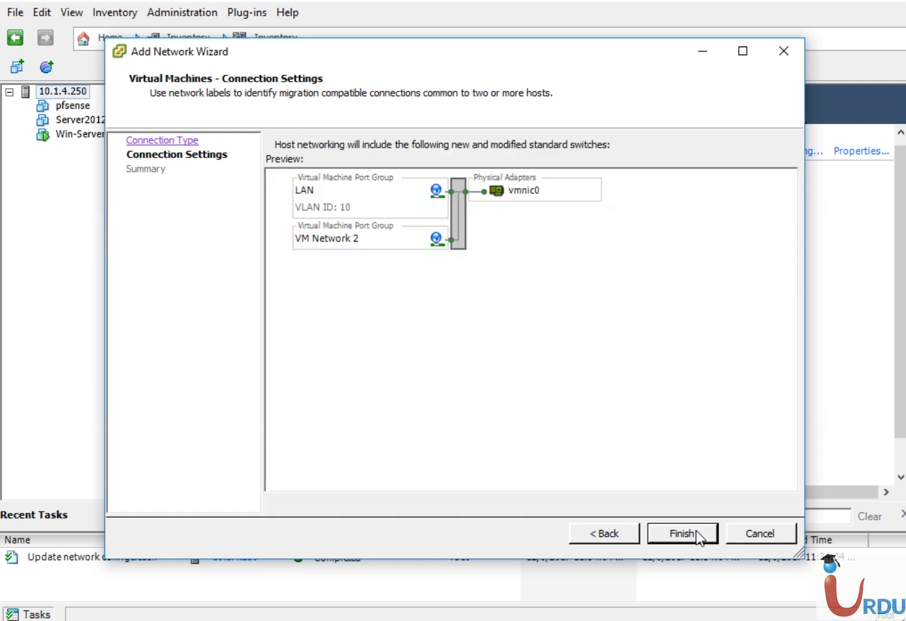
click(682, 532)
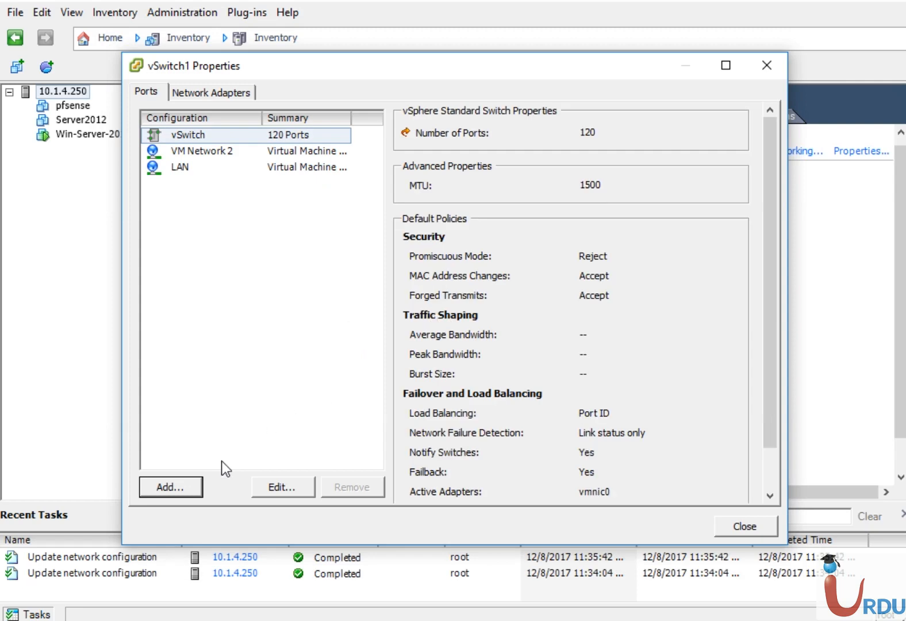
- Create a second virtual machine port group labelled WAN on VLAN 20, then close vSwitch1's properties
click(170, 487)
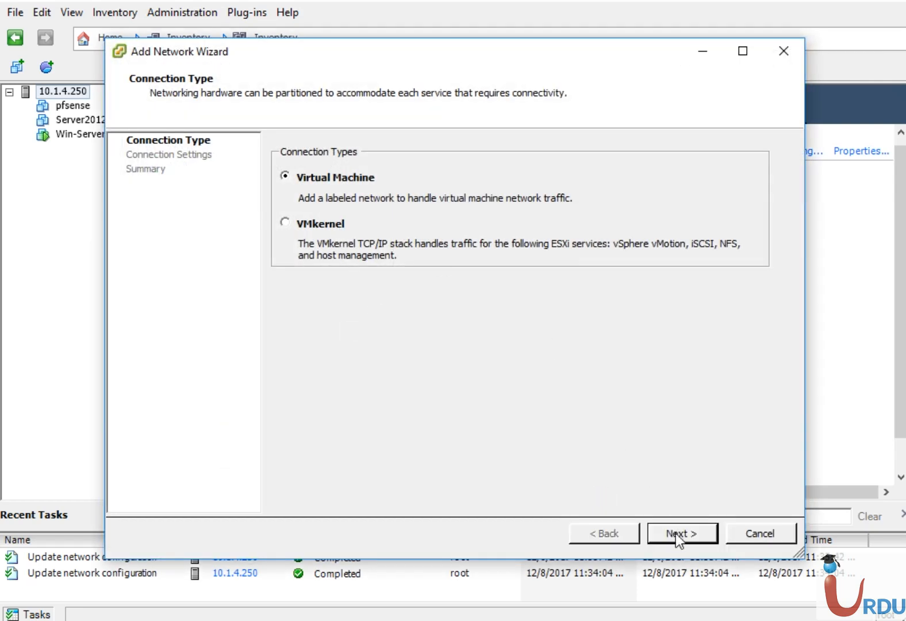
click(676, 535)
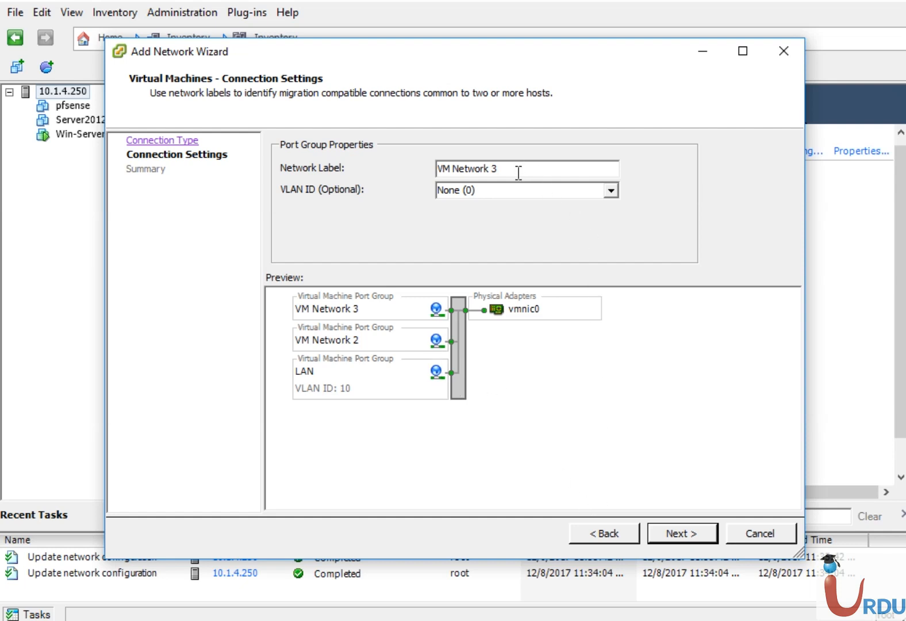
drag(519, 172, 329, 167)
text(WAN)
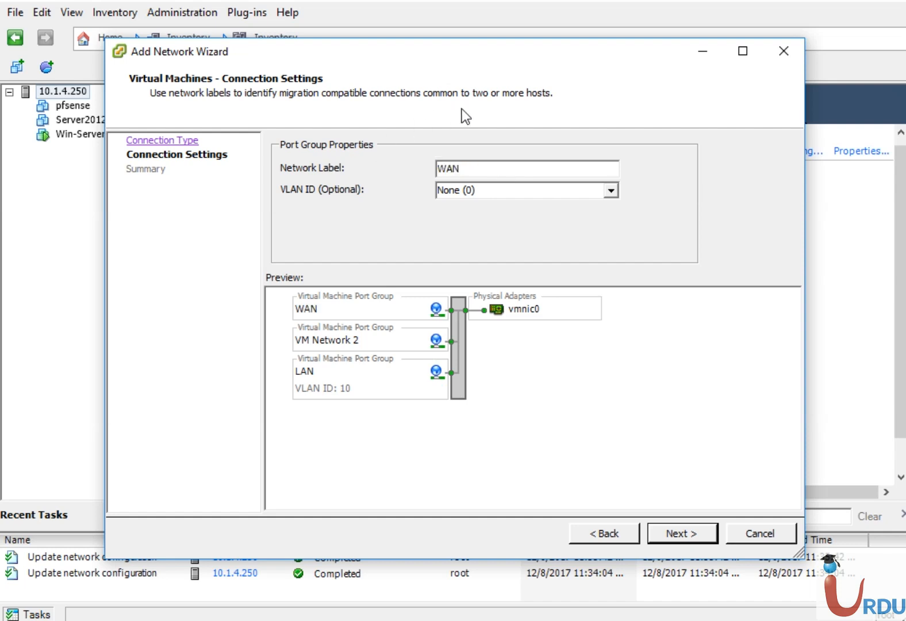
click(491, 190)
text(20)
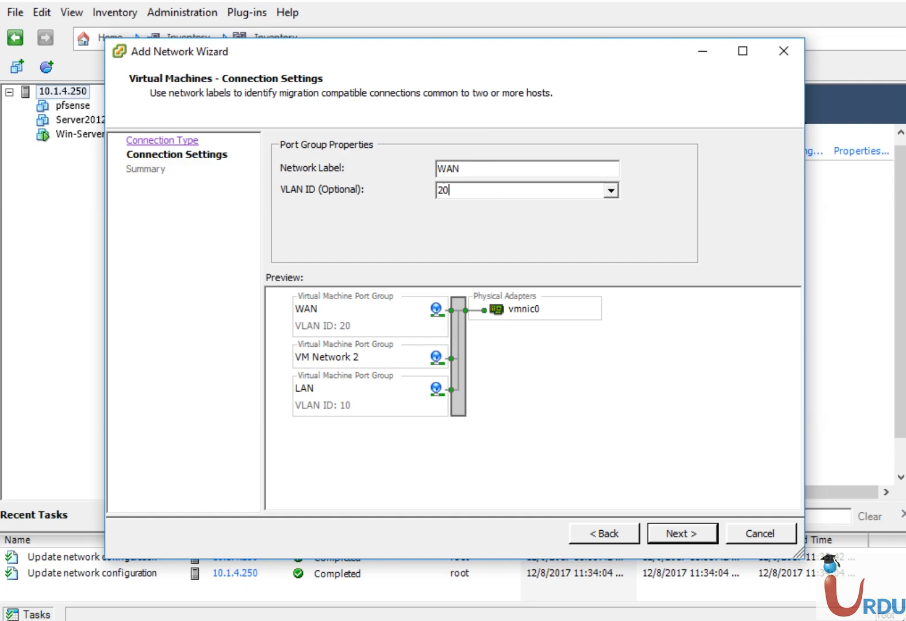
click(670, 534)
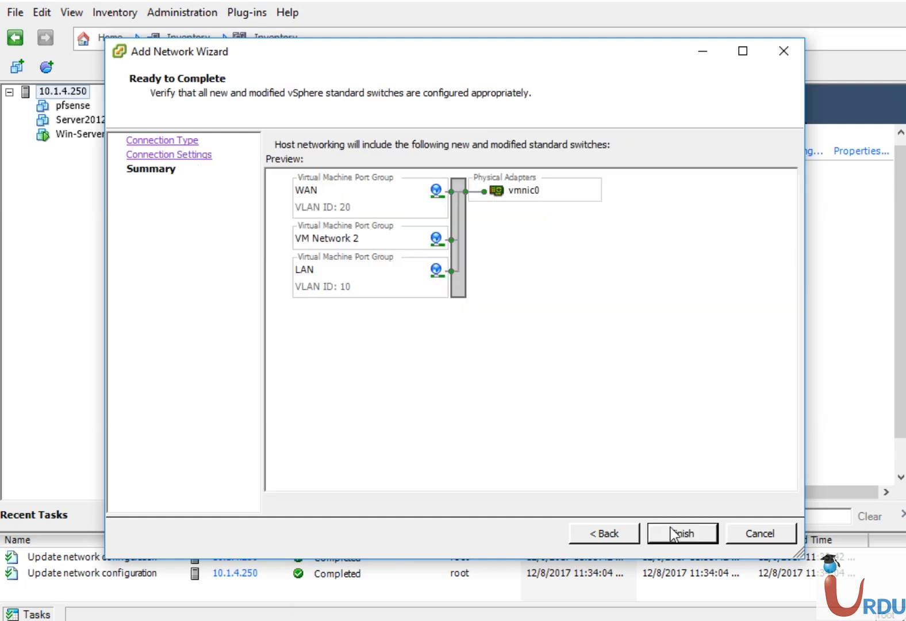
click(669, 530)
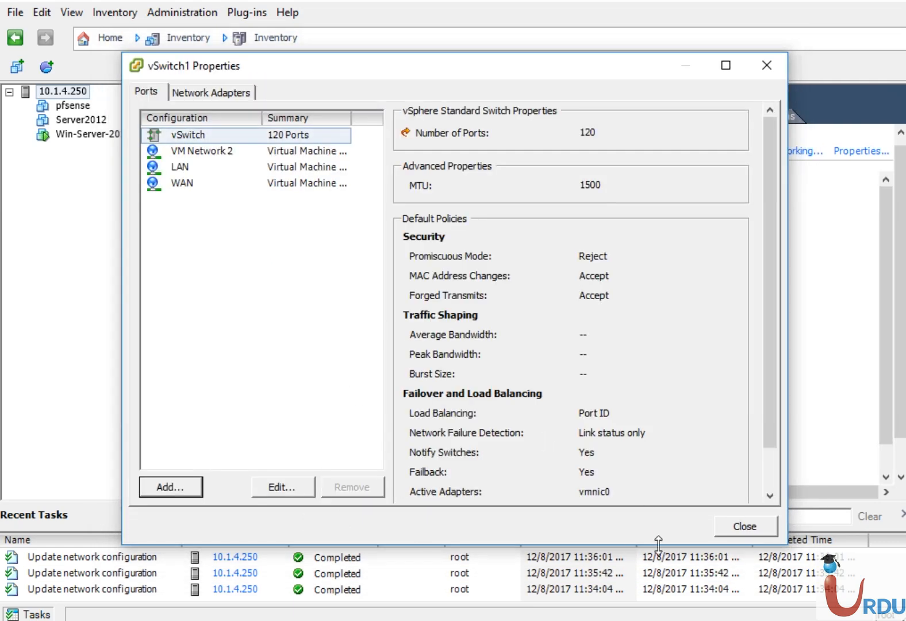
click(734, 532)
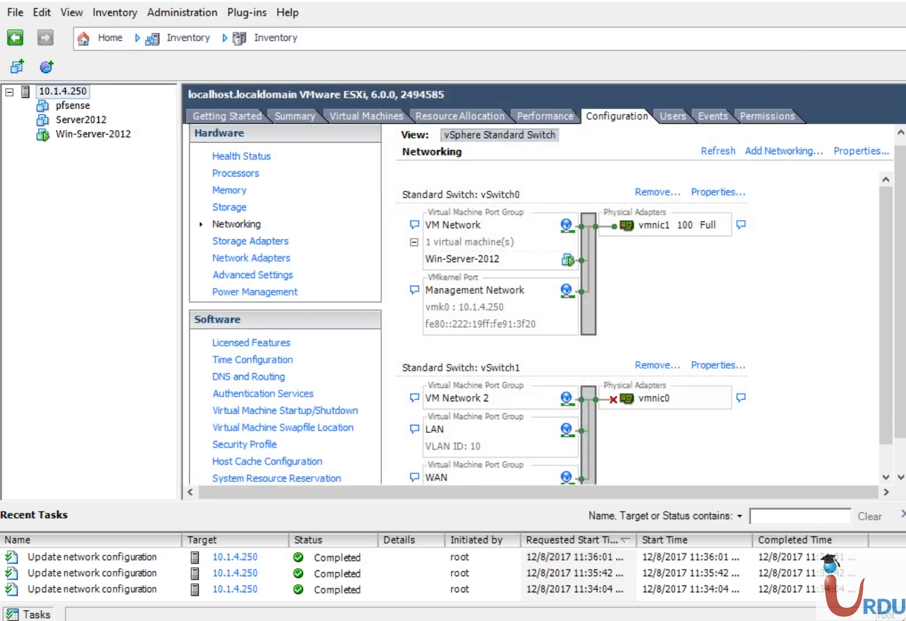
scroll(880, 340, down, 2)
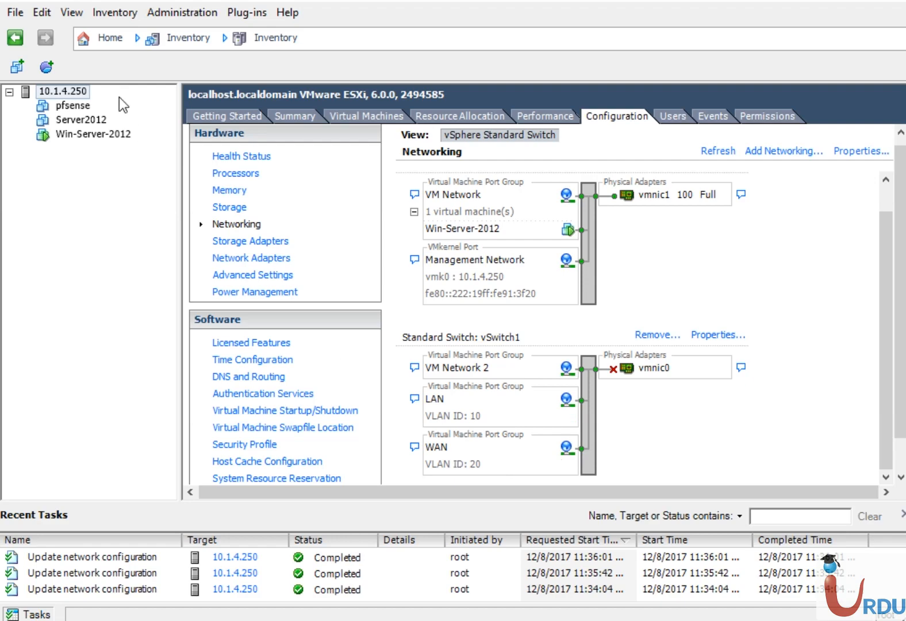
- In pfsense's VM settings, add an E1000 Ethernet adapter connected to the WAN network
click(65, 108)
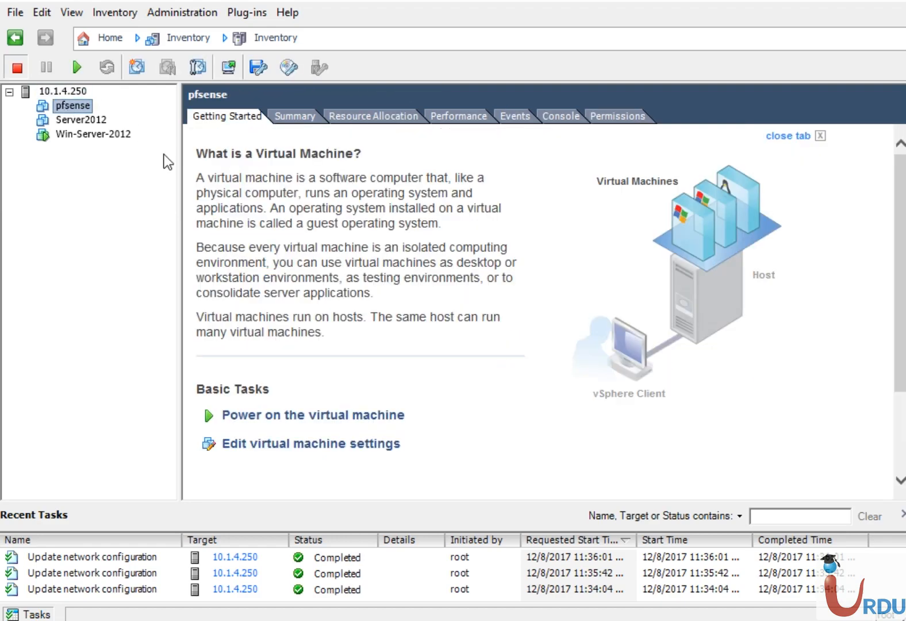
click(301, 446)
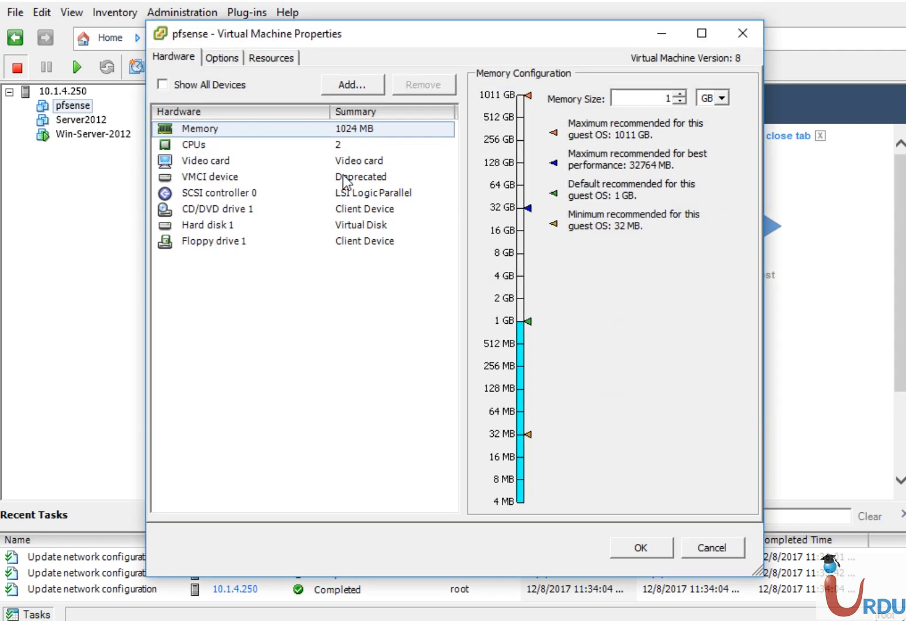
click(343, 89)
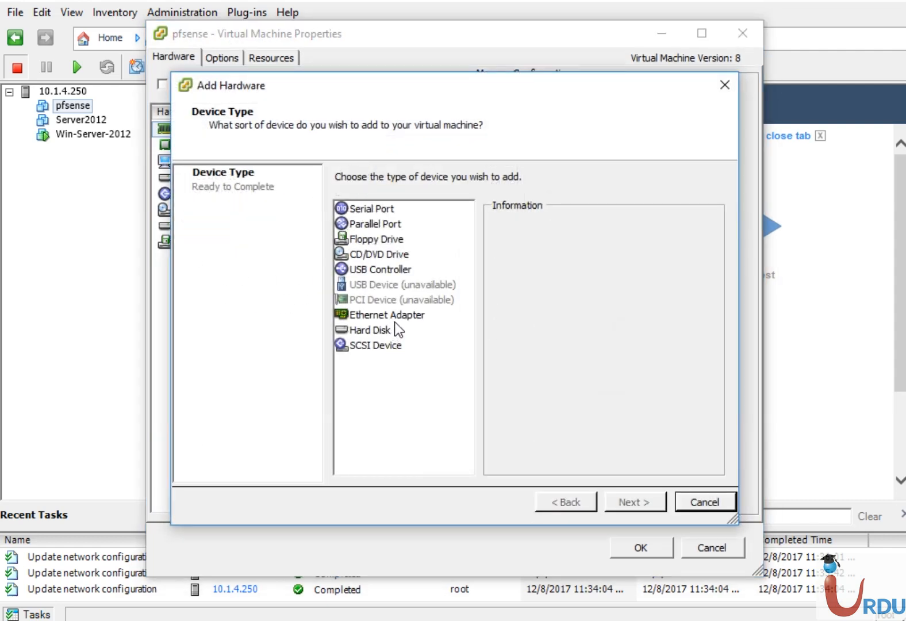
click(409, 315)
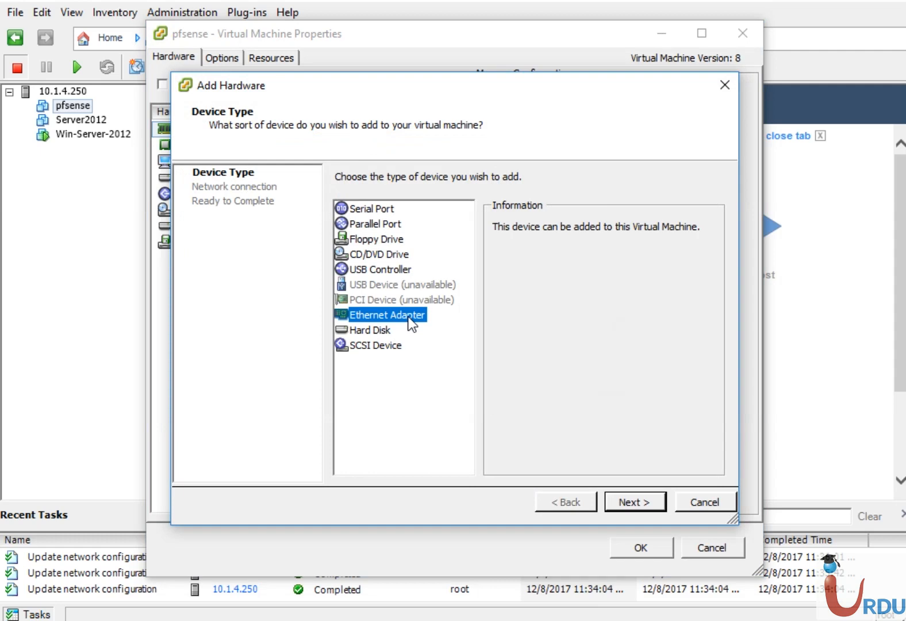
click(634, 503)
click(462, 302)
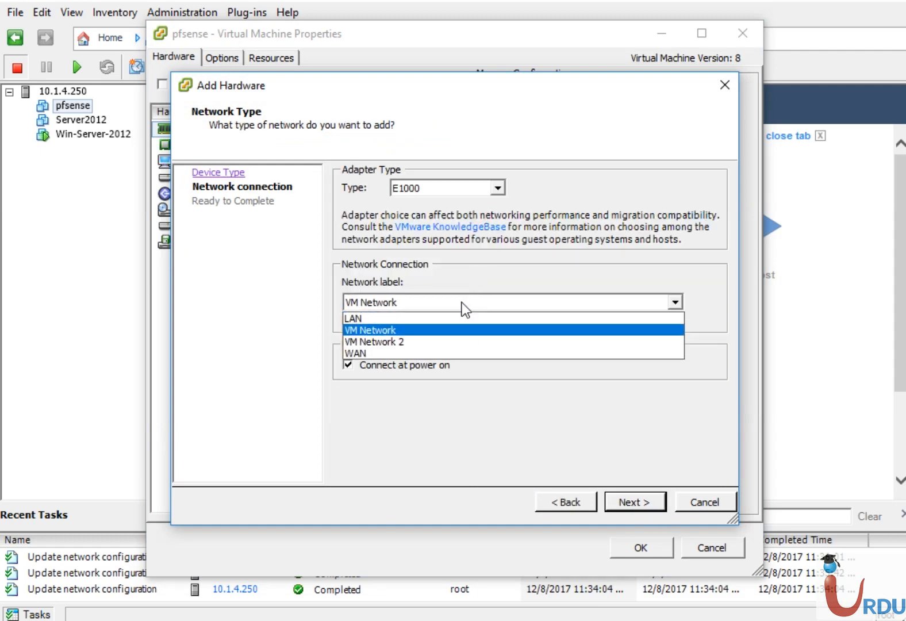
click(386, 350)
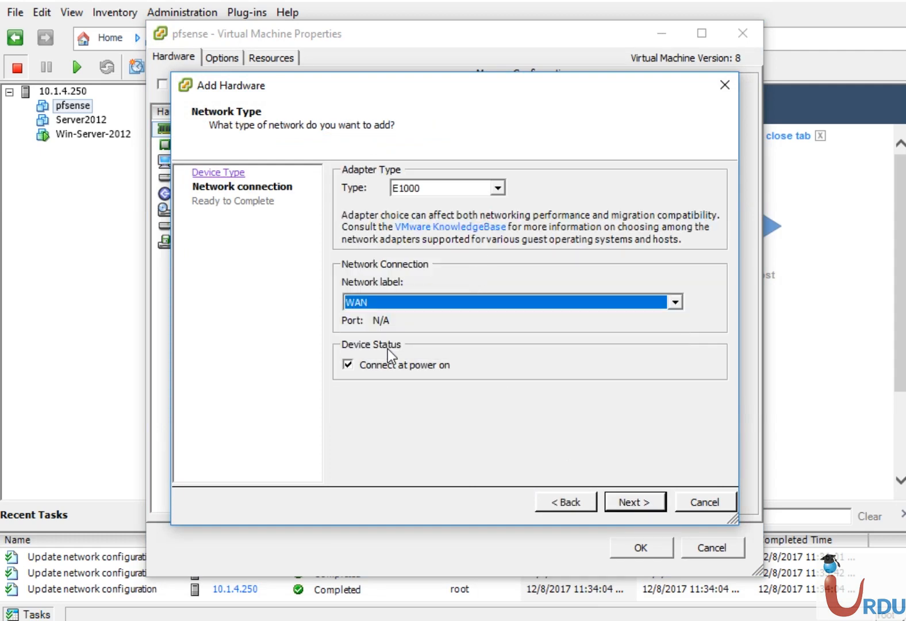
click(630, 501)
click(630, 500)
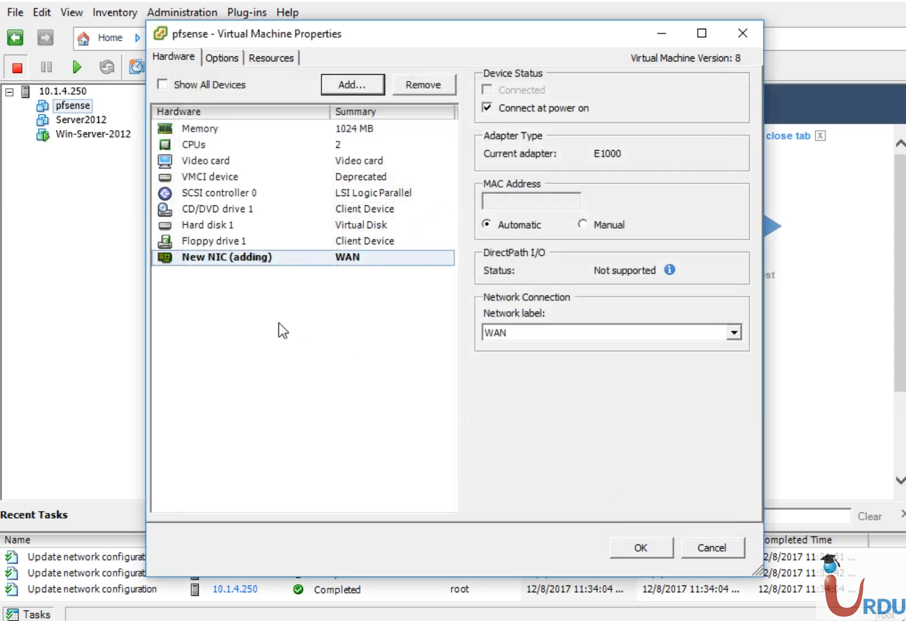
click(304, 312)
click(296, 258)
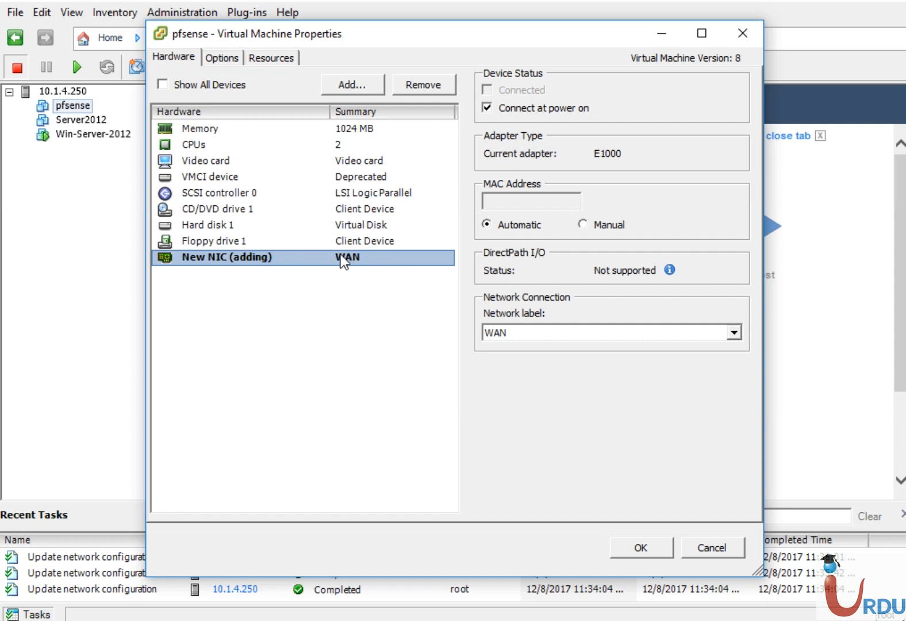
click(360, 86)
- Add another Ethernet adapter on the LAN network to pfsense and apply both adapters with OK
click(397, 315)
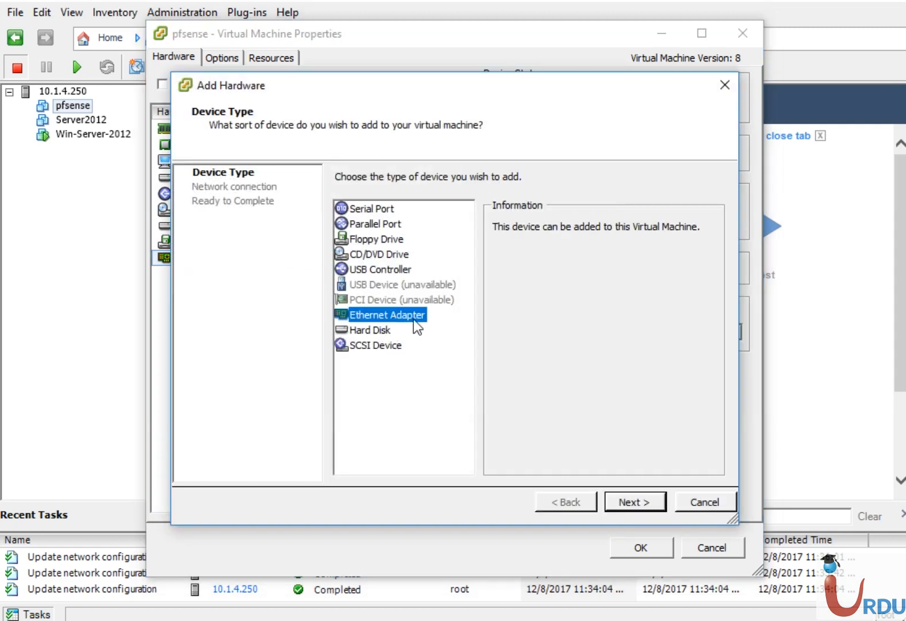
click(633, 502)
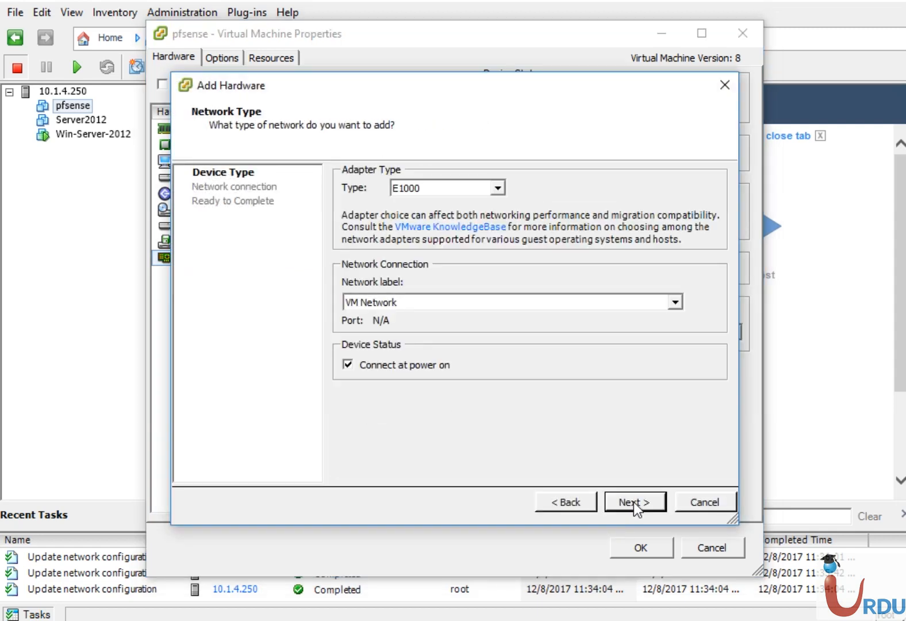
click(403, 303)
click(389, 317)
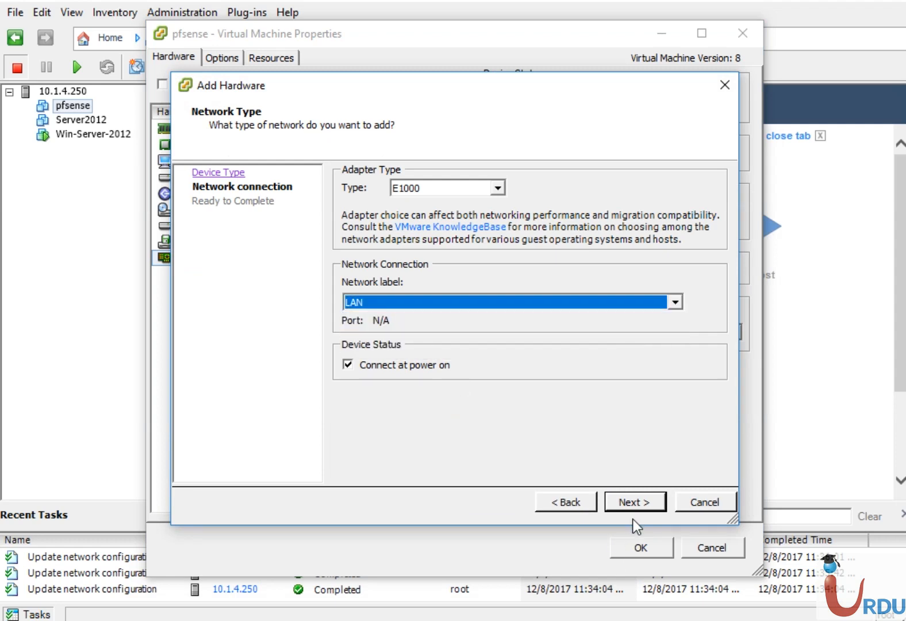
click(635, 504)
click(636, 503)
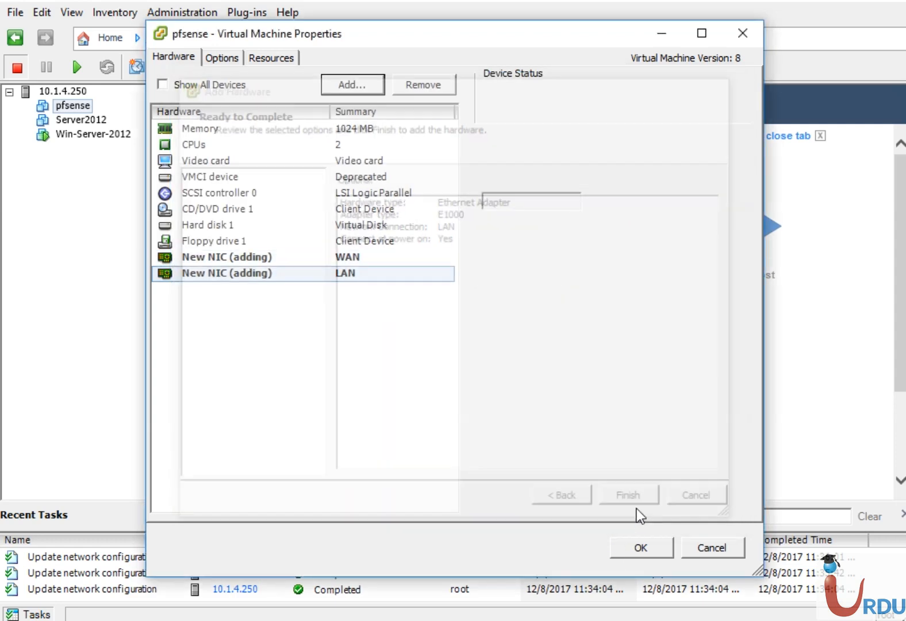
click(640, 546)
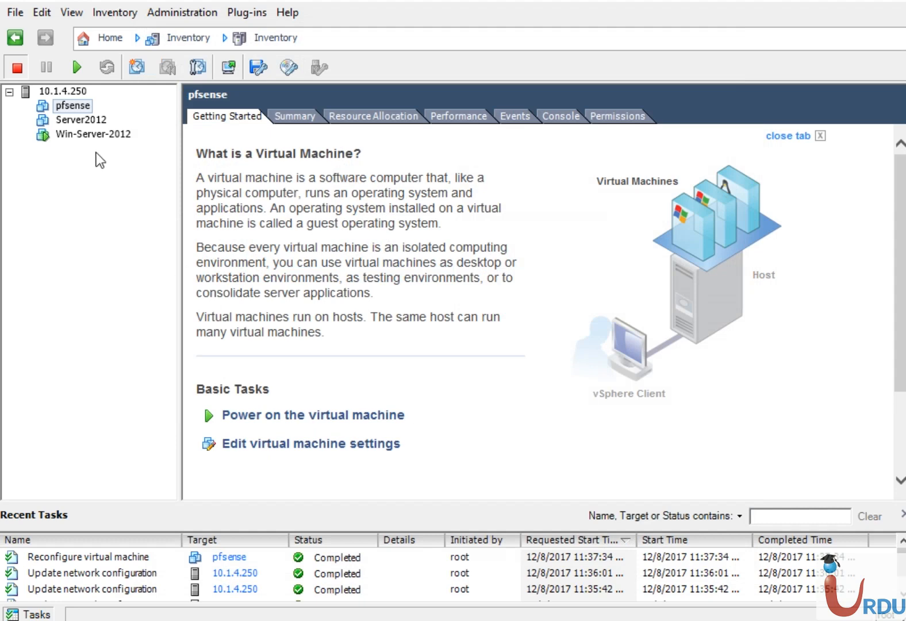
- Show host 10.1.4.250's networking, scrolled down to vSwitch1 with pfsense on LAN and WAN
click(62, 91)
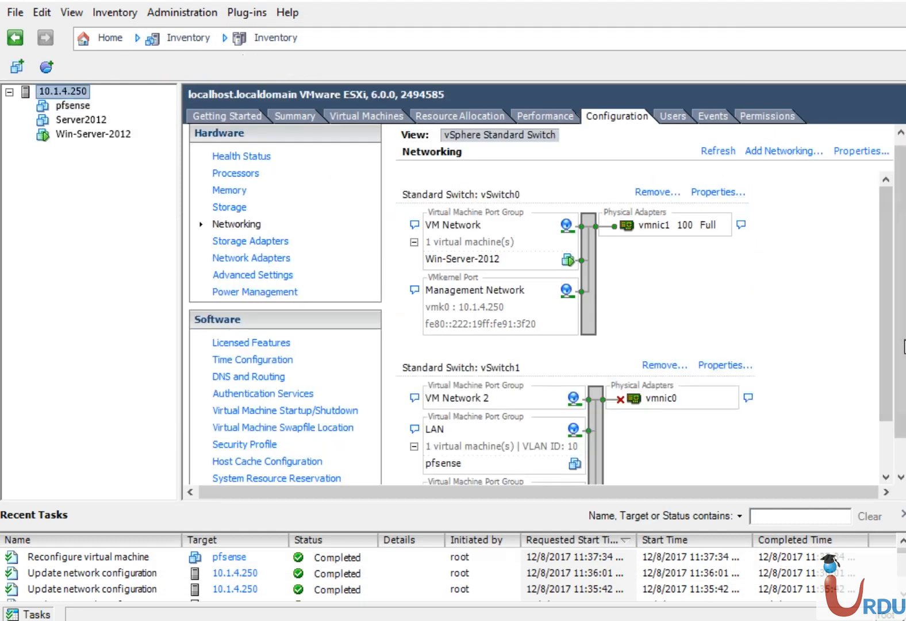
scroll(884, 332, down, 3)
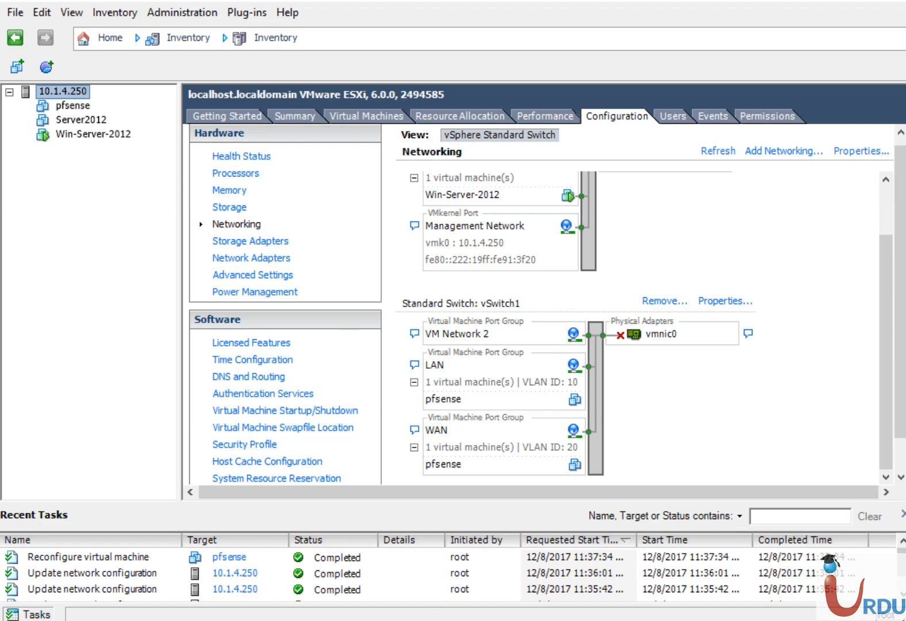
key(alt+Tab)
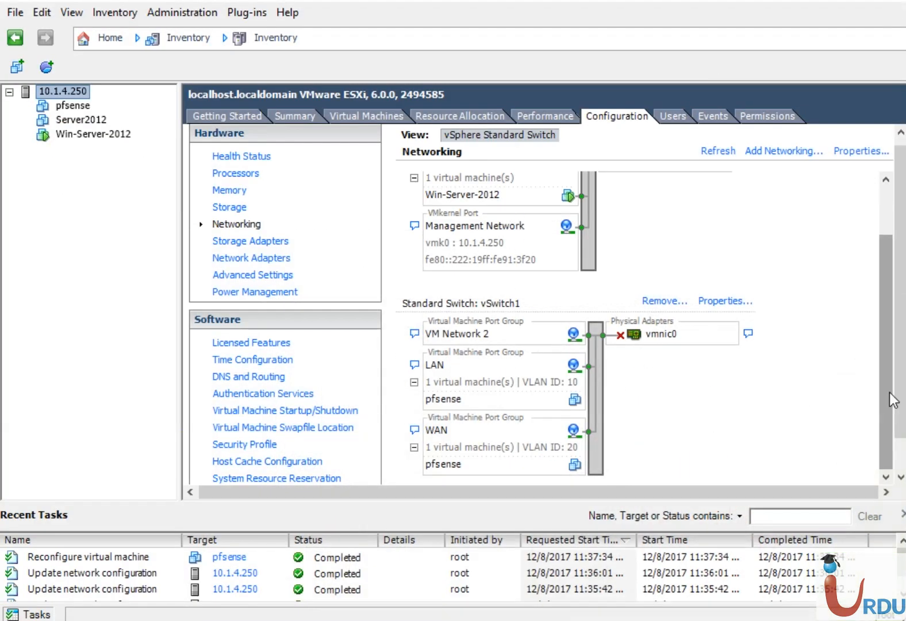
- In Server2012's VM settings, add an Ethernet adapter on the LAN network and apply it with OK
click(84, 119)
click(311, 443)
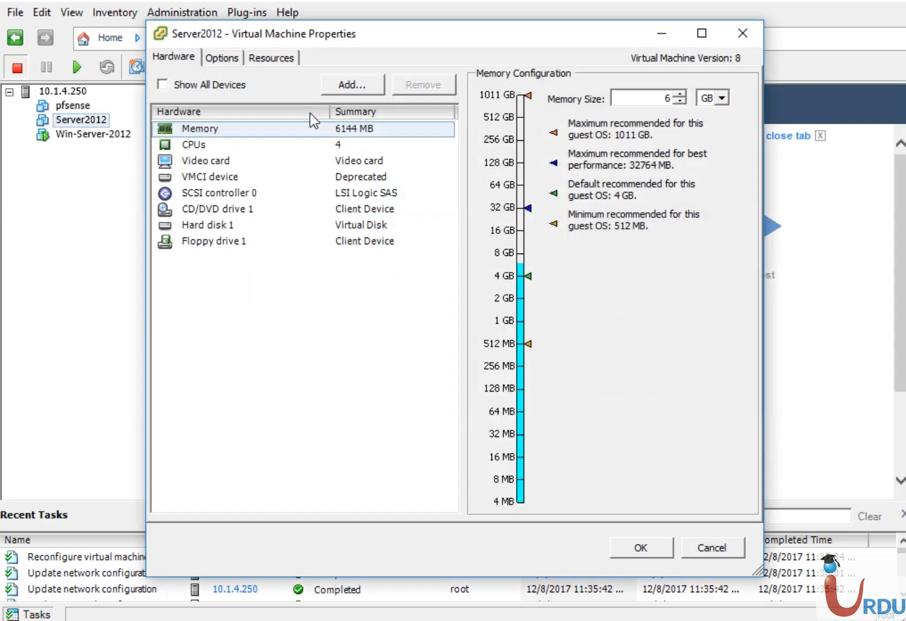
click(357, 85)
click(391, 315)
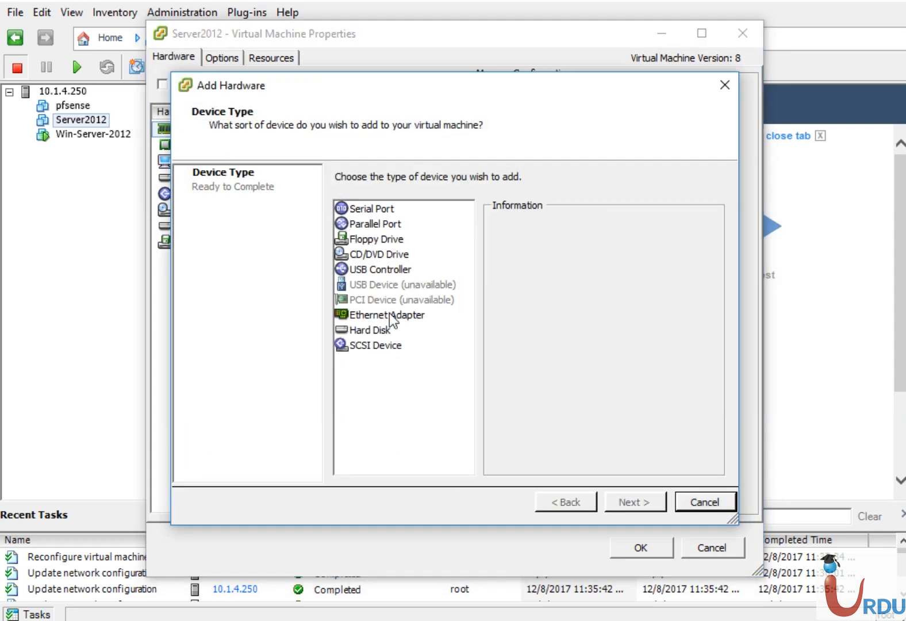
click(635, 501)
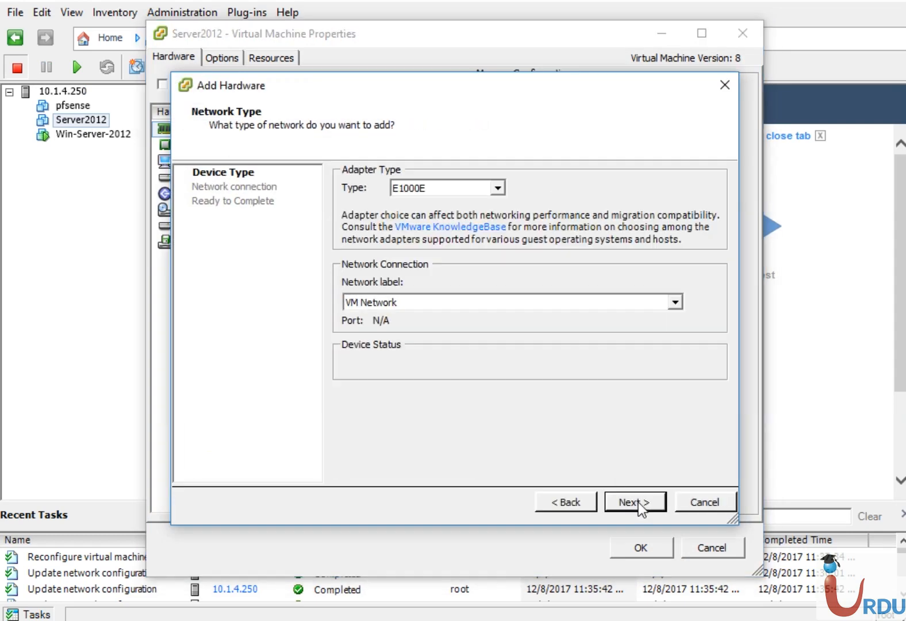
click(462, 301)
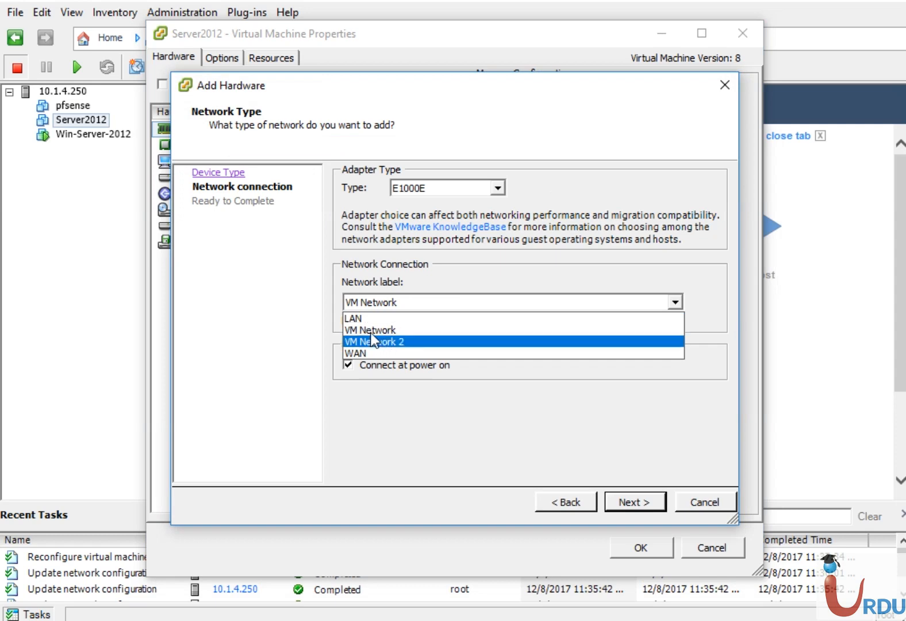
click(360, 319)
click(644, 504)
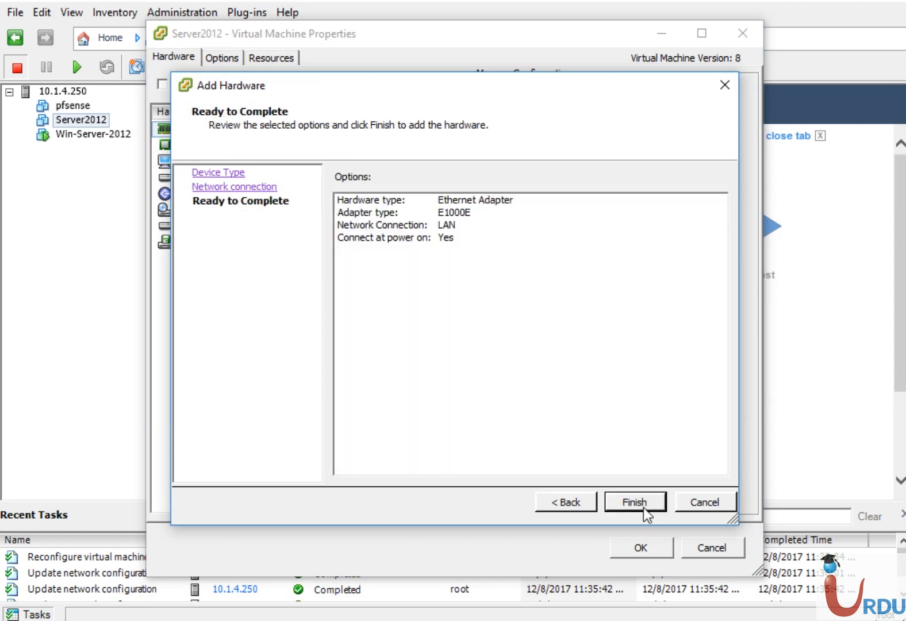
click(635, 502)
click(641, 547)
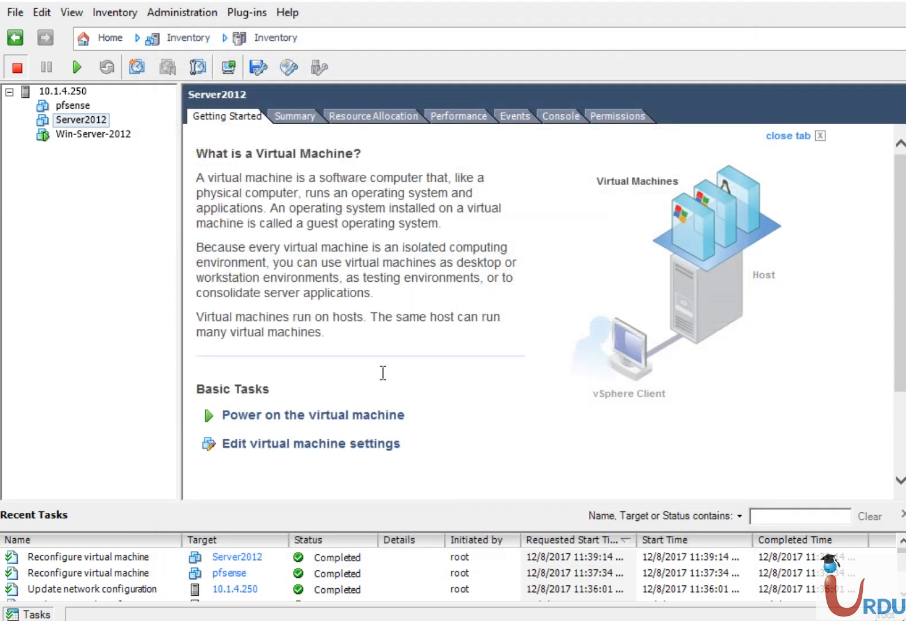
click(50, 91)
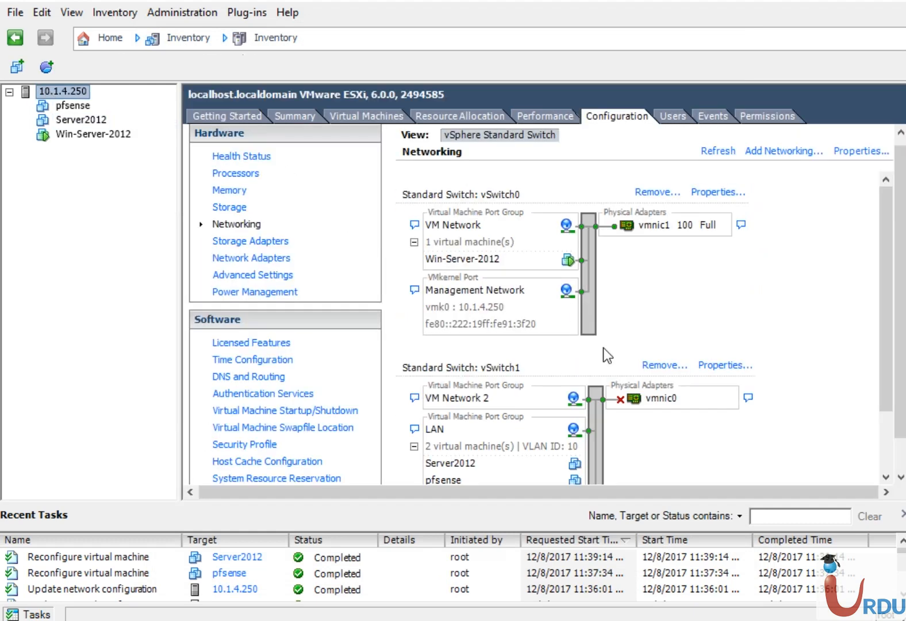
- Scroll to vSwitch1 to confirm LAN (VLAN 10) lists Server2012 and pfsense
drag(886, 354, 889, 427)
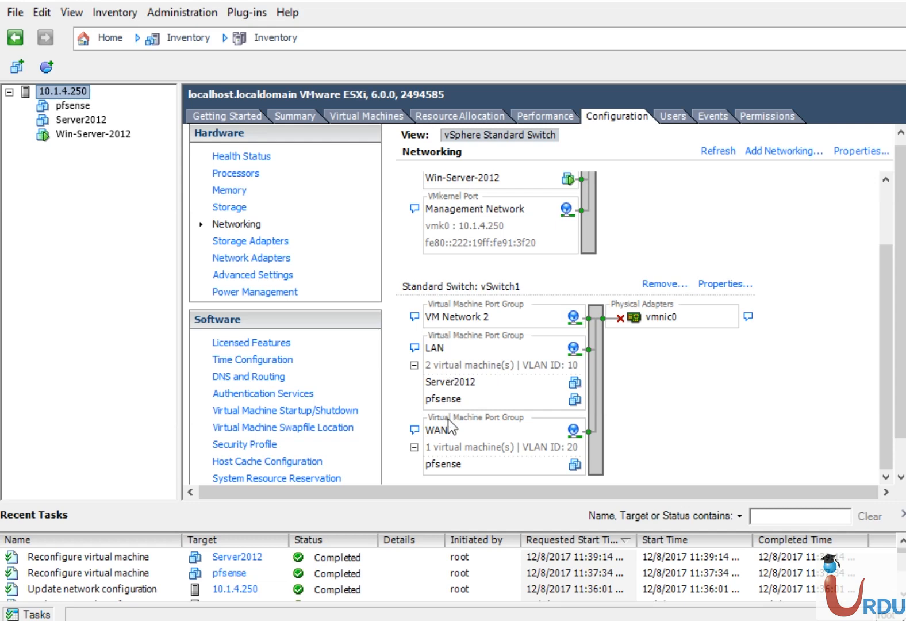
- Power on the pfsense and Server2012 virtual machines and recheck vSwitch1's networking view
click(73, 109)
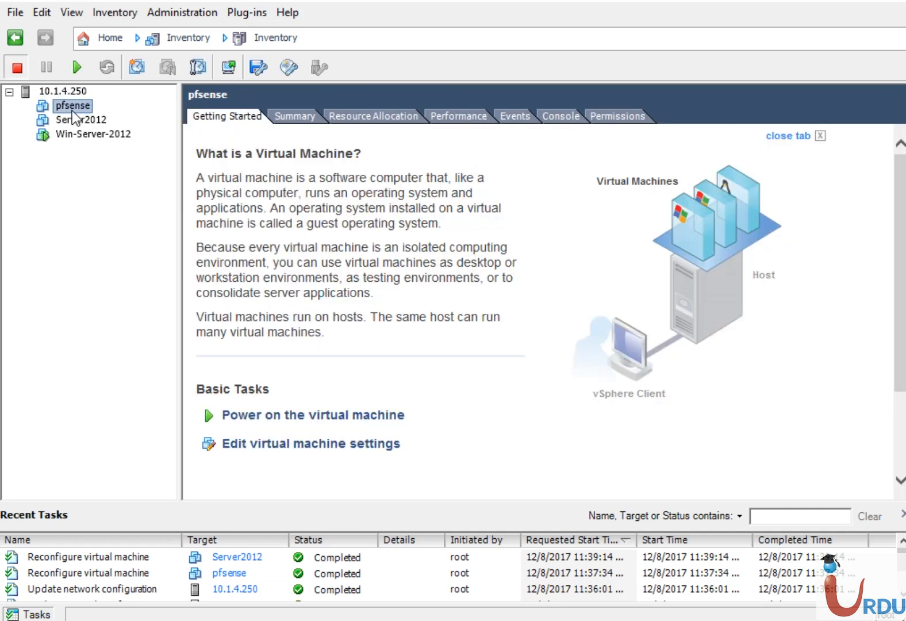
click(78, 65)
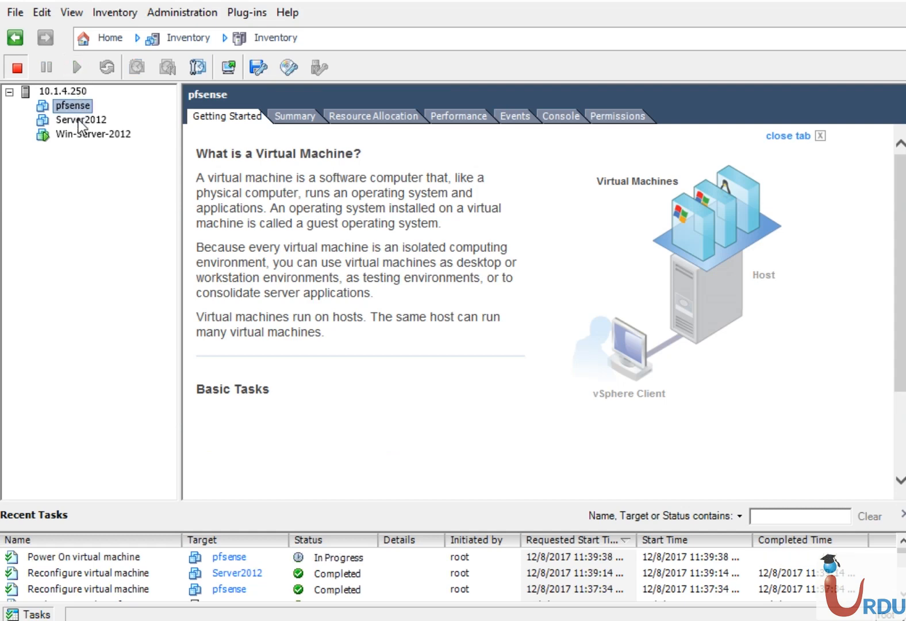
click(80, 120)
click(73, 70)
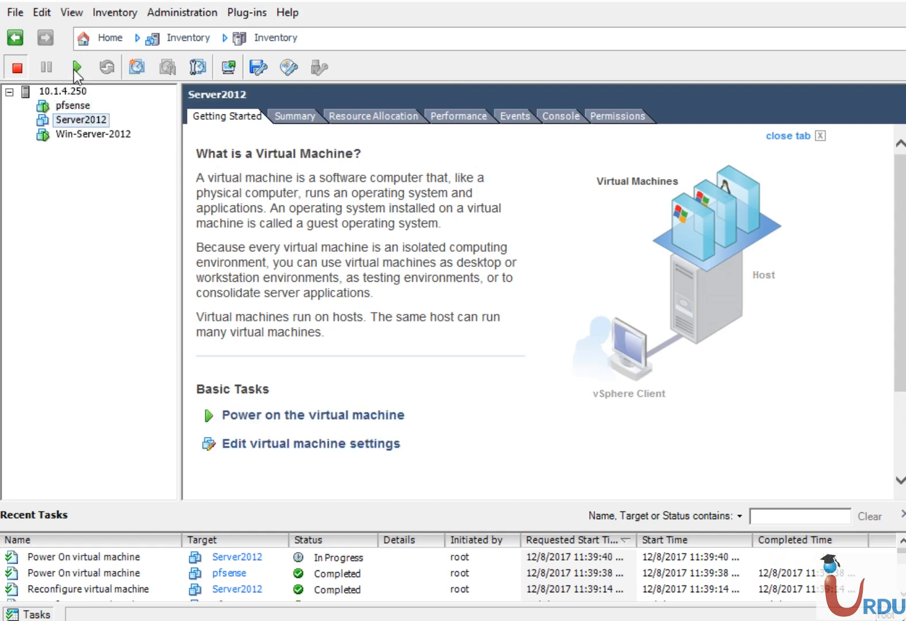
click(73, 106)
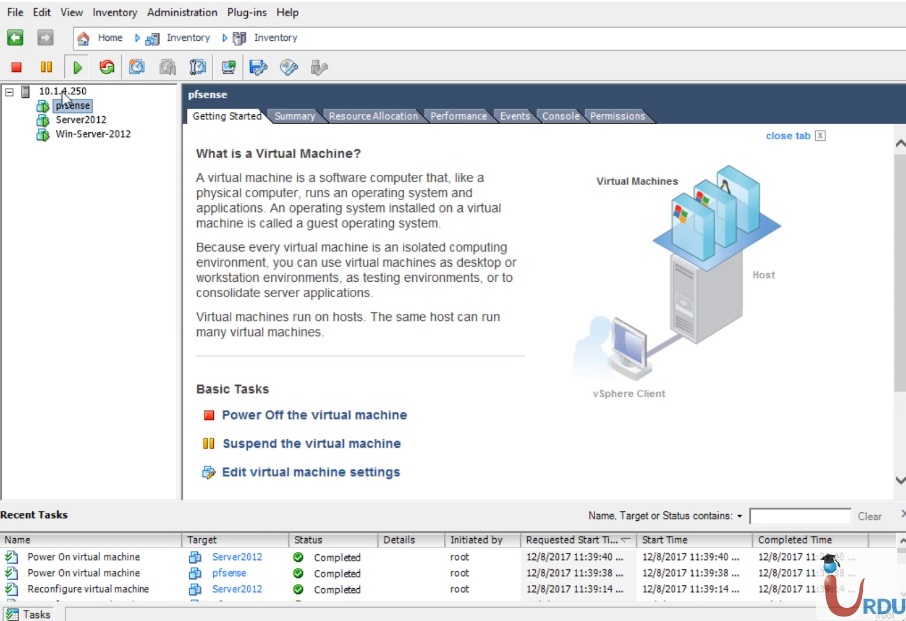
click(62, 91)
drag(884, 350, 882, 419)
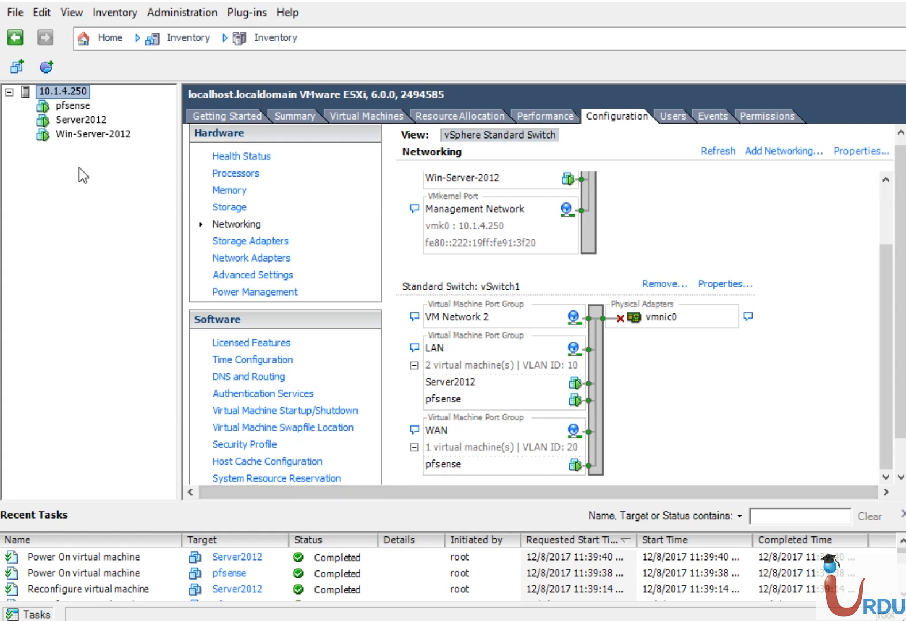
- Open the pfsense console, reposition and enlarge its window, then return to the main client
click(68, 120)
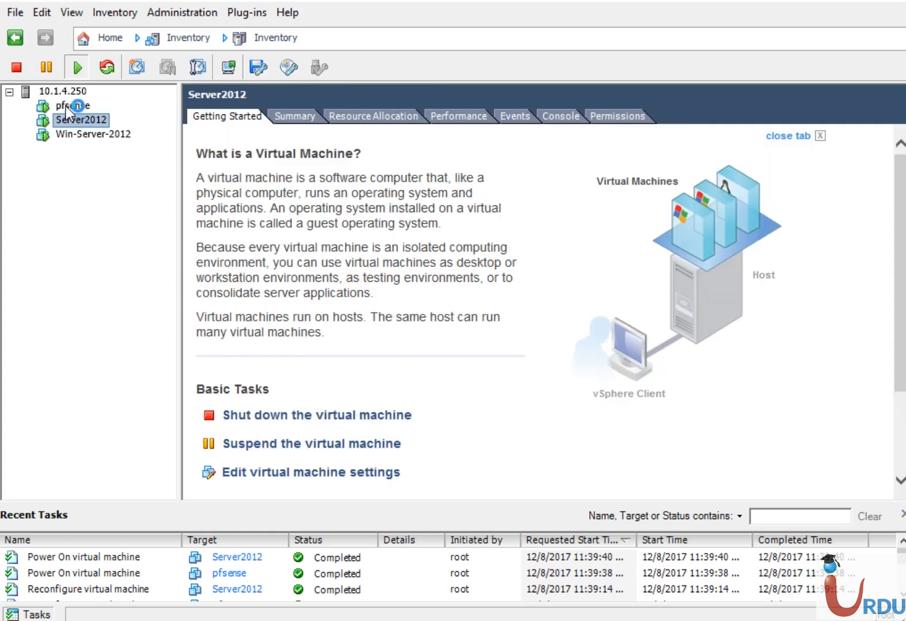
click(70, 105)
right_click(67, 105)
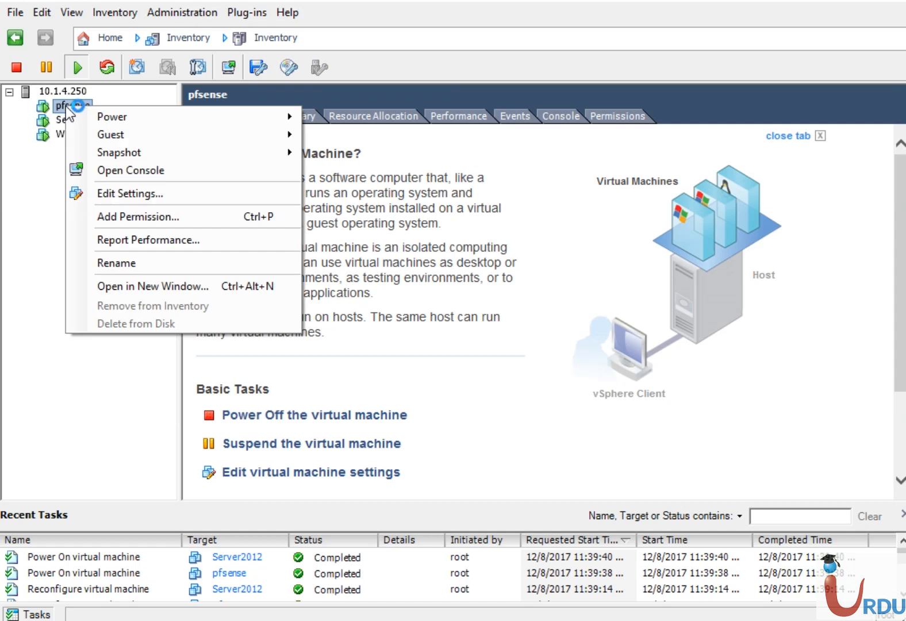
click(132, 172)
drag(185, 59, 271, 37)
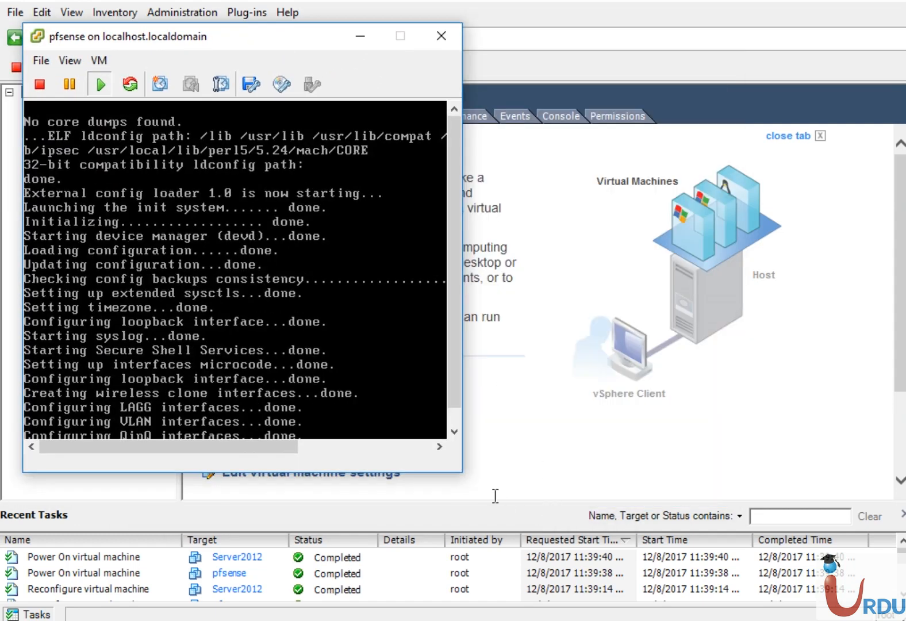
drag(462, 472, 882, 602)
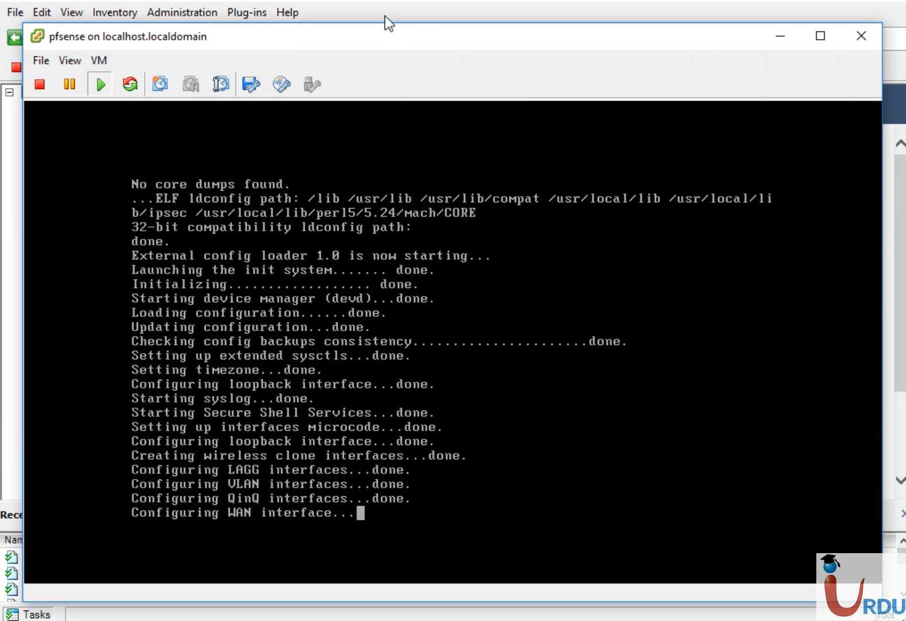
click(385, 19)
click(86, 121)
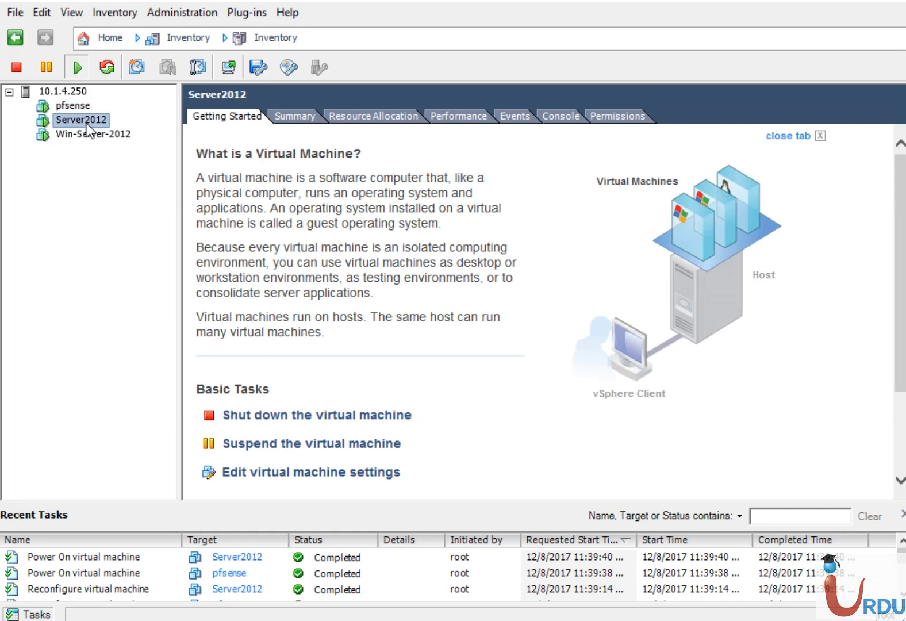
- Open the Server2012 console and enlarge its window
right_click(86, 123)
click(130, 187)
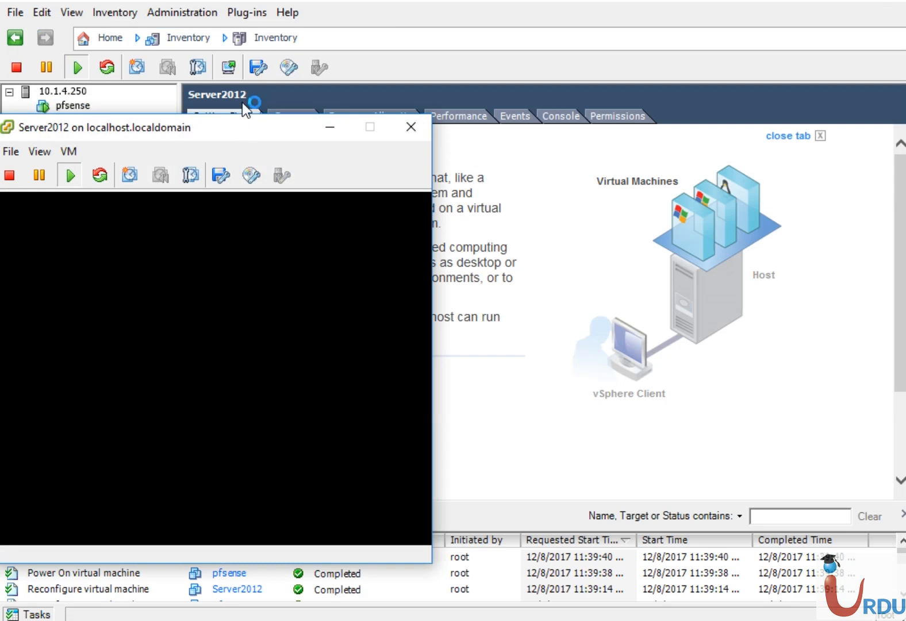
drag(244, 130, 252, 18)
drag(438, 449, 903, 608)
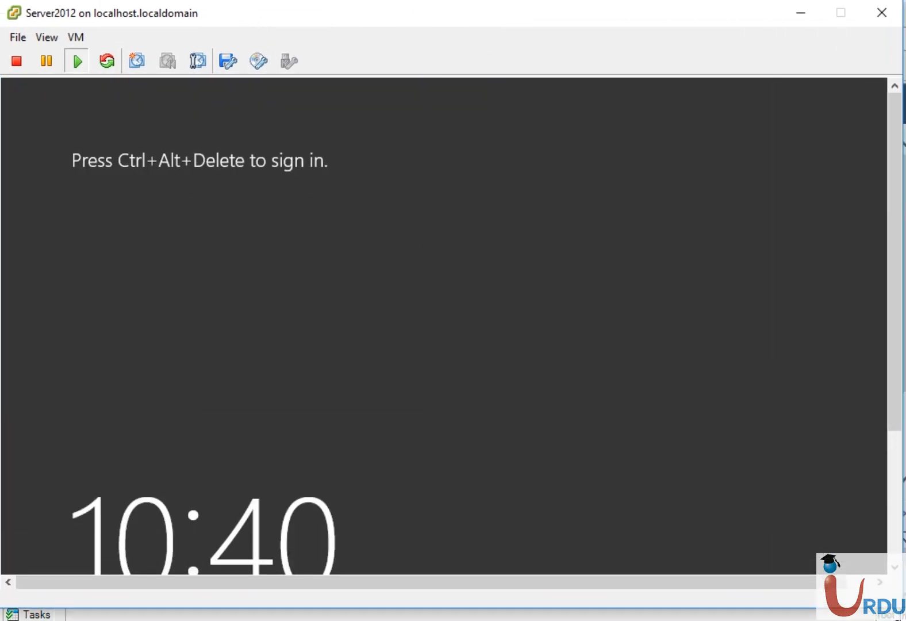
- Send Ctrl+Alt+Del, sign in with the Administrator password, then minimise the console
click(87, 38)
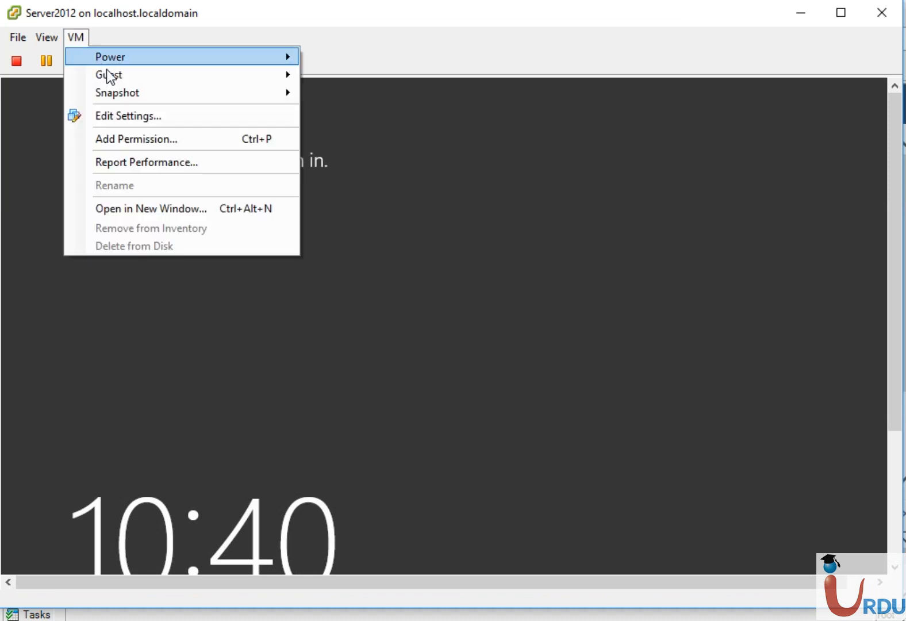
mouse_move(113, 74)
click(362, 94)
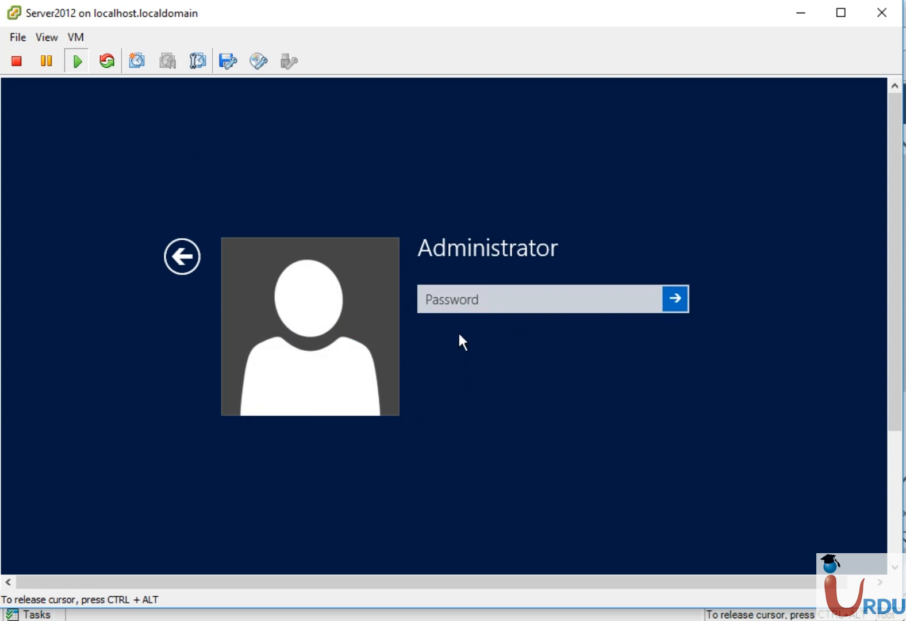
text(abc)
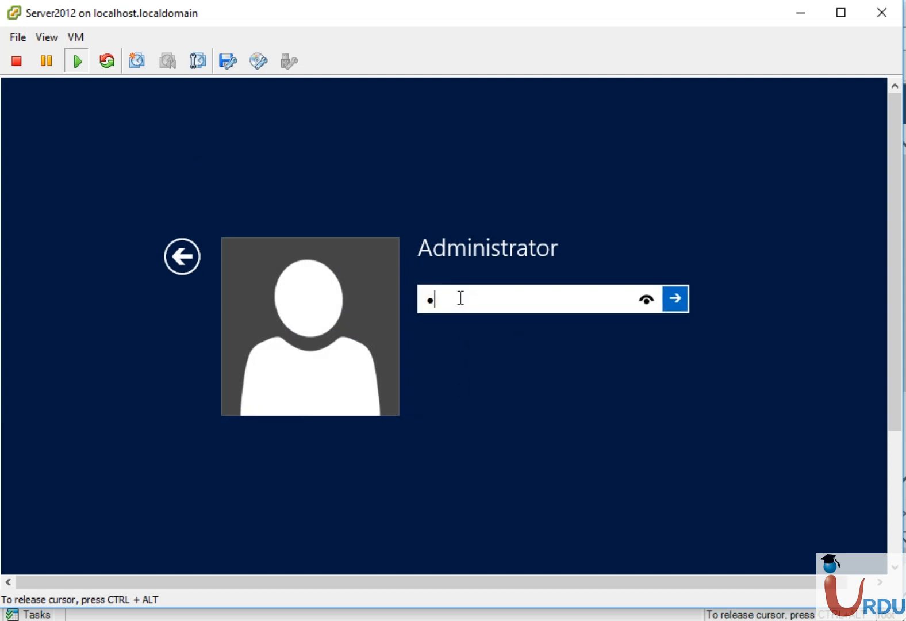
key(BackSpace)
key(BackSpace)
key(BackSpace)
text(Pa$$w0rd12)
key(Return)
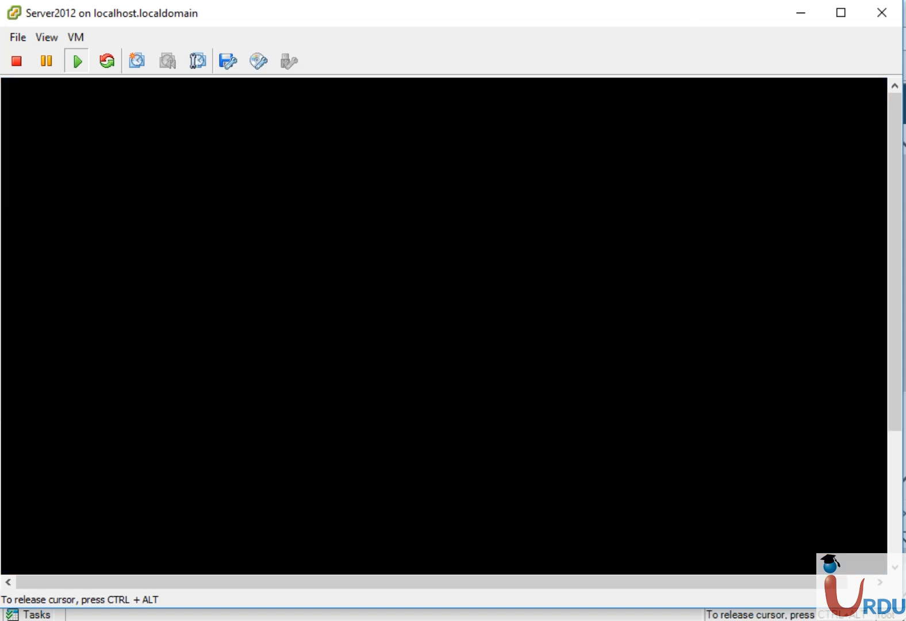
key(ctrl+alt)
click(801, 23)
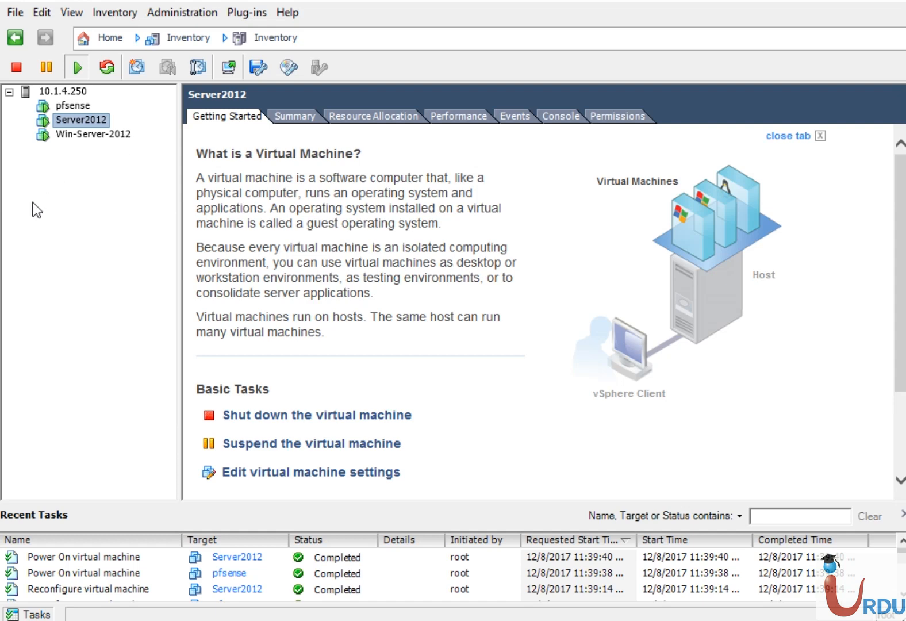
- Bring up the pfsense console and choose menu option 2 to set an interface IP address
click(62, 92)
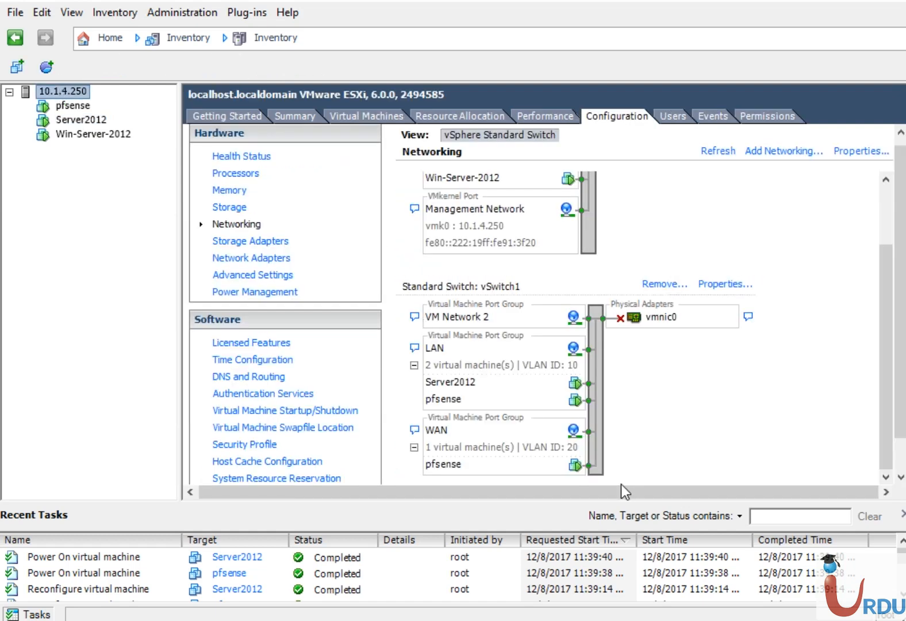
click(463, 619)
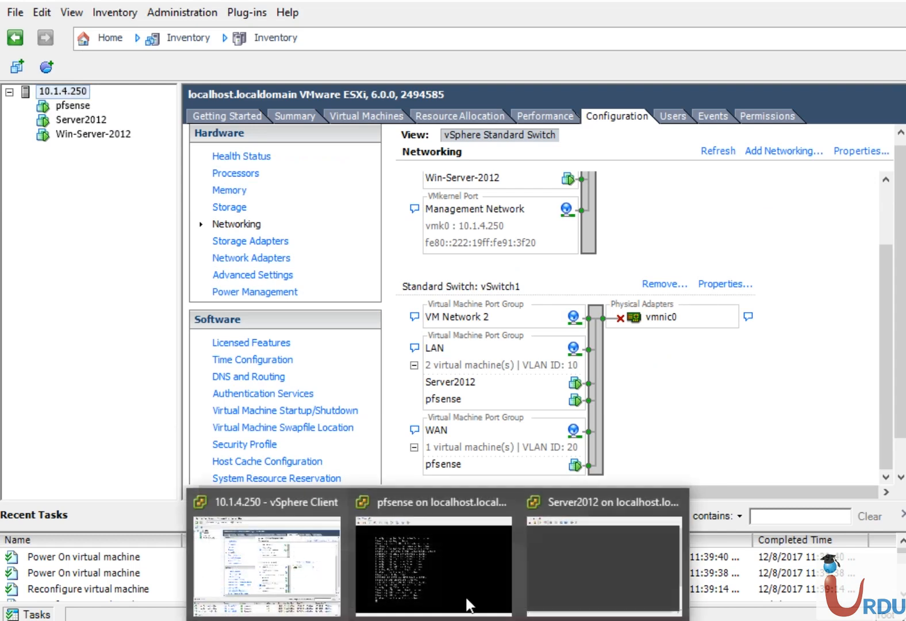
click(445, 562)
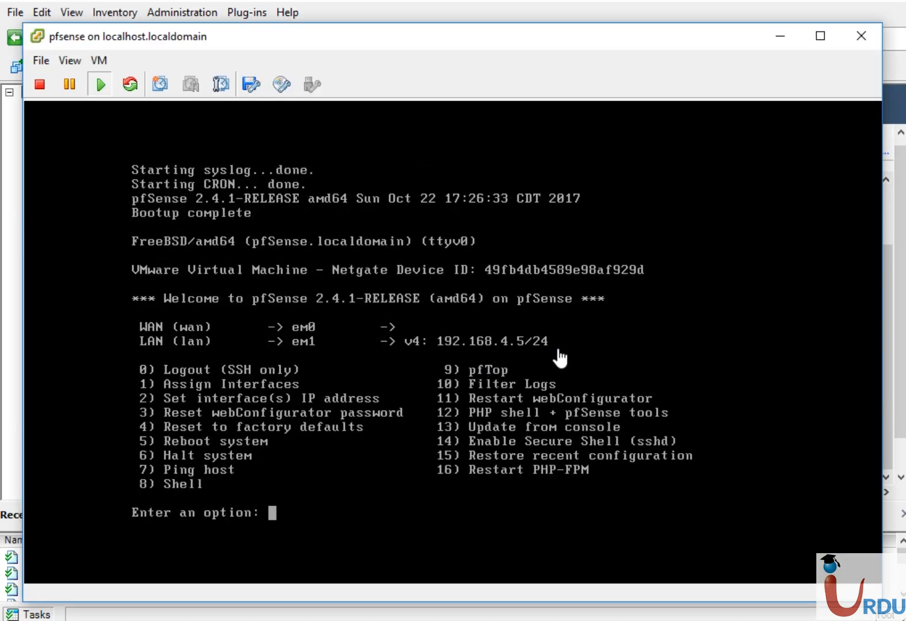
click(202, 311)
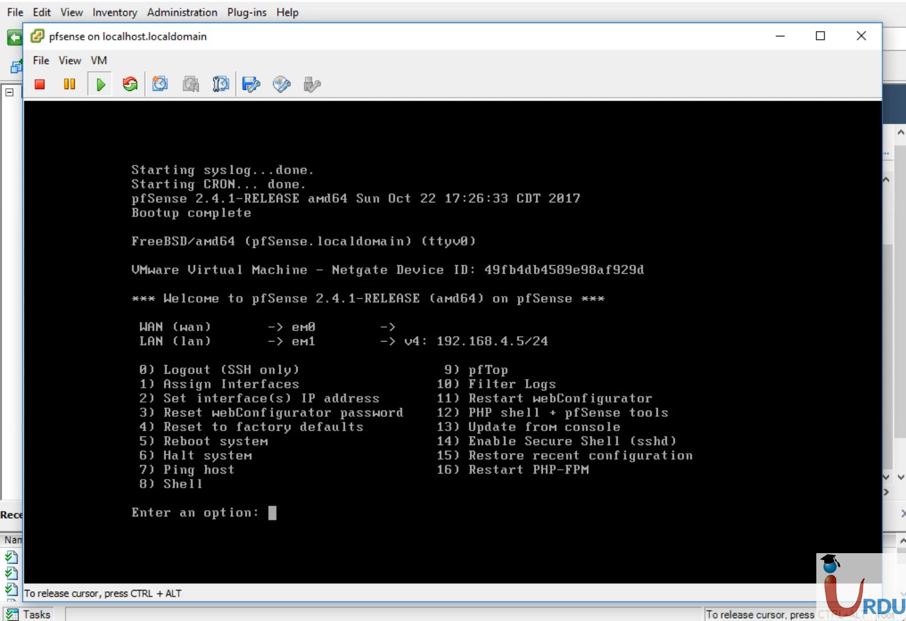
key(Down)
key(BackSpace)
key(BackSpace)
key(BackSpace)
key(BackSpace)
text(2)
key(BackSpace)
text(2)
key(Return)
- Enter 192.168.4.5 at the interface prompt by mistake, then reselect option 2
text(192.168)
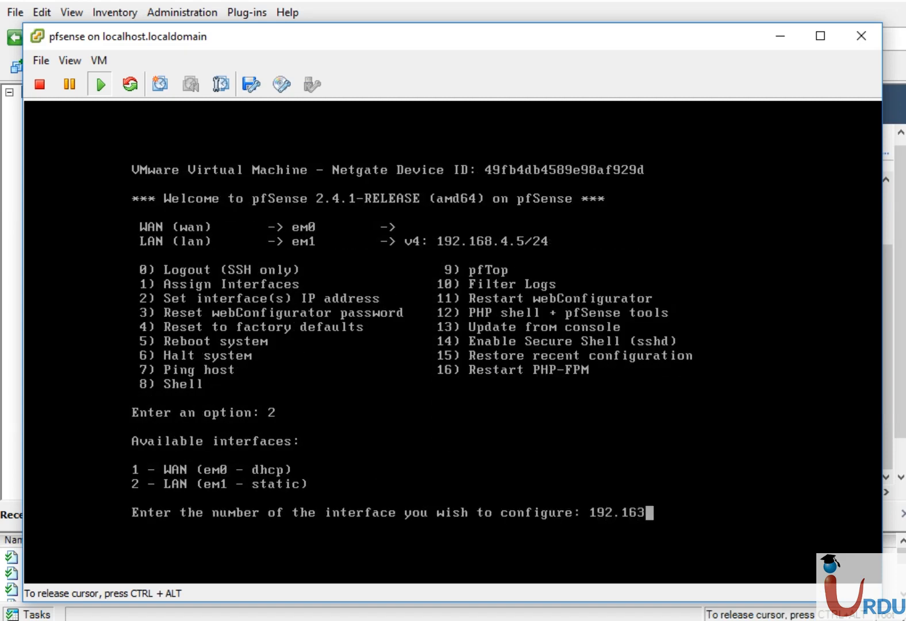
key(BackSpace)
key(BackSpace)
text(68.4.5)
key(Return)
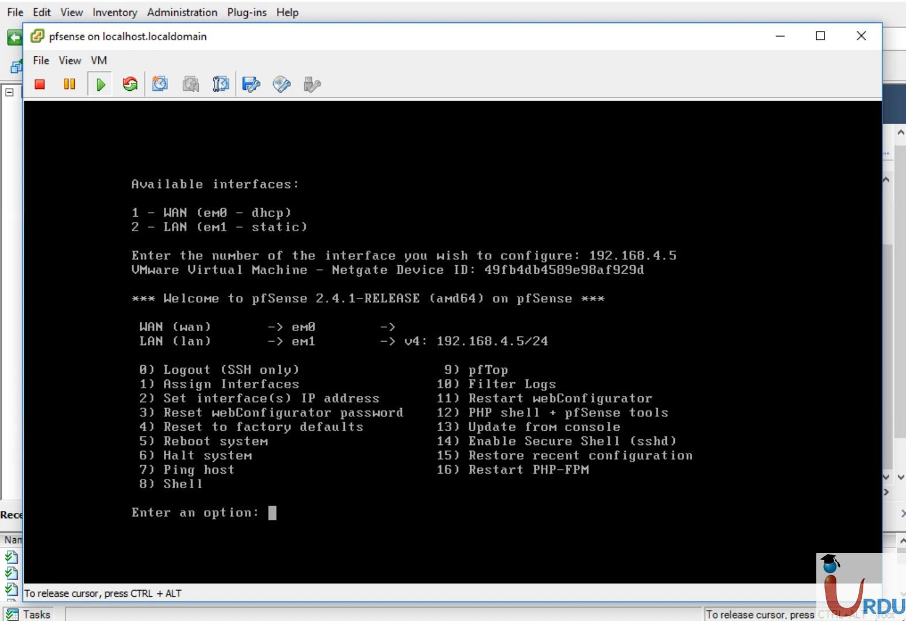
text(2)
key(Return)
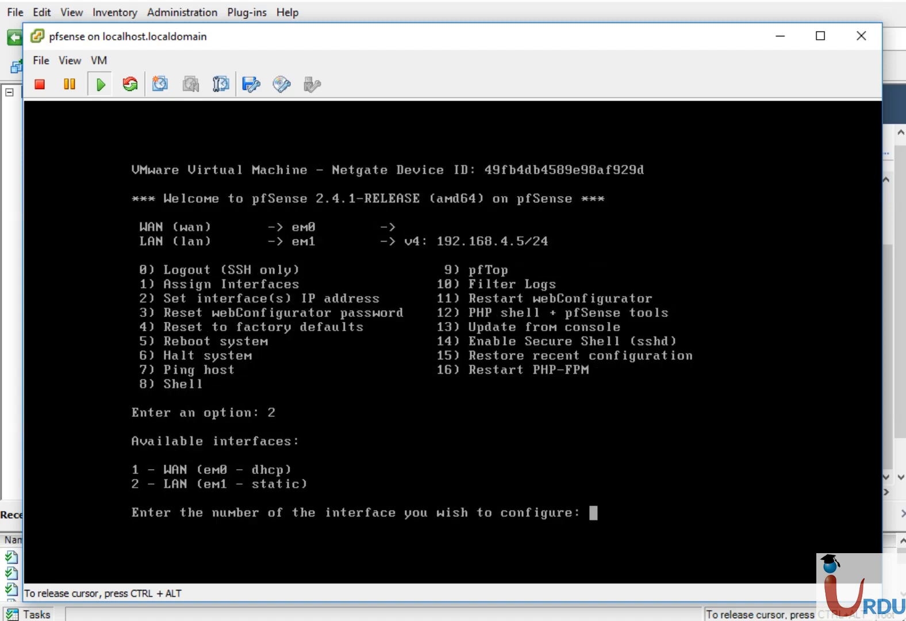
- Give interface 2 (LAN) address 192.168.4.5 with a 24-bit mask and enable DHCP
text(2)
key(Return)
text(192.168.4.5)
key(Return)
text(24)
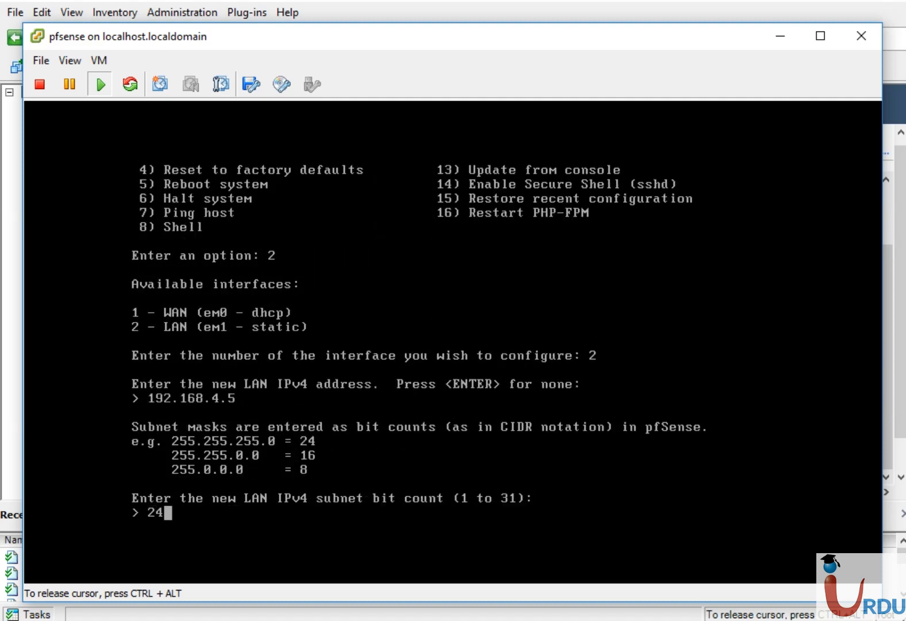
key(Return)
key(Return)
key(Return)
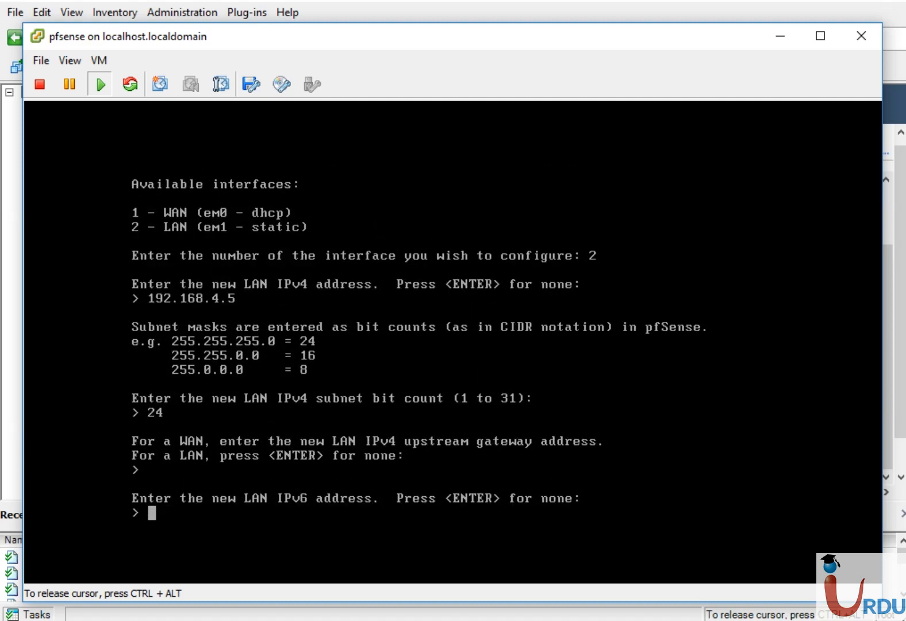
text(y)
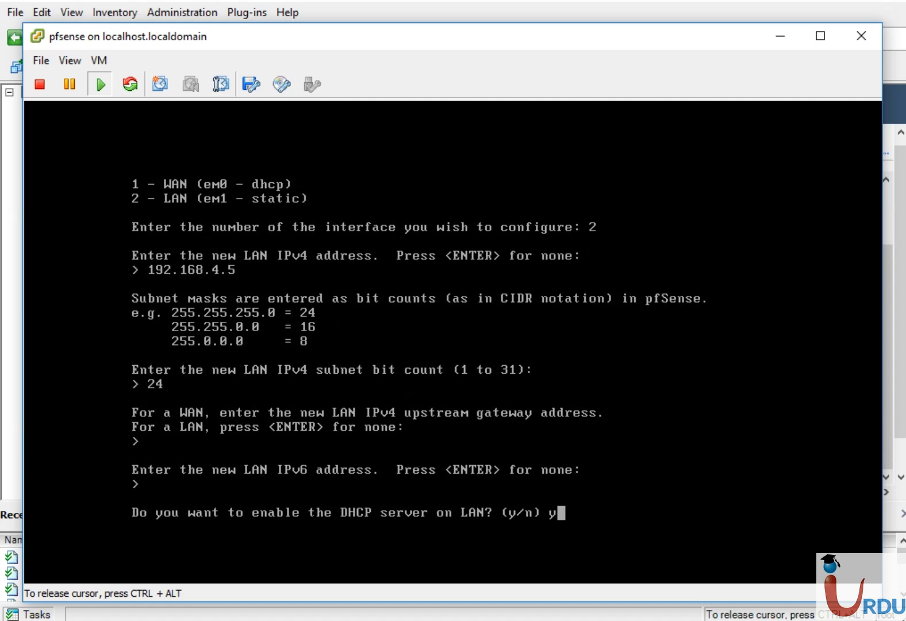
key(Return)
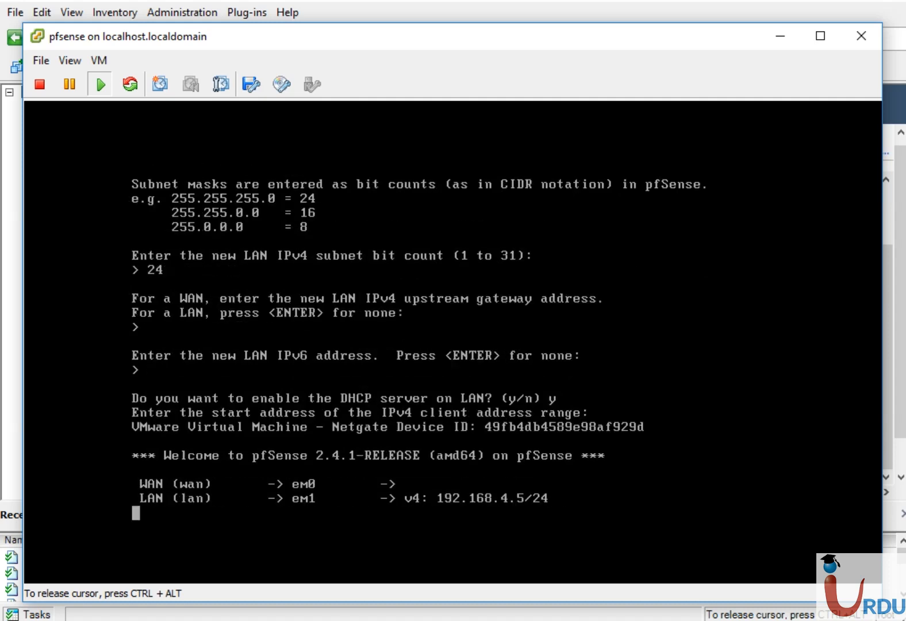
- Redo option 2: set LAN to 192.168.4.5/24, no gateway, with the DHCP server enabled
text(1)
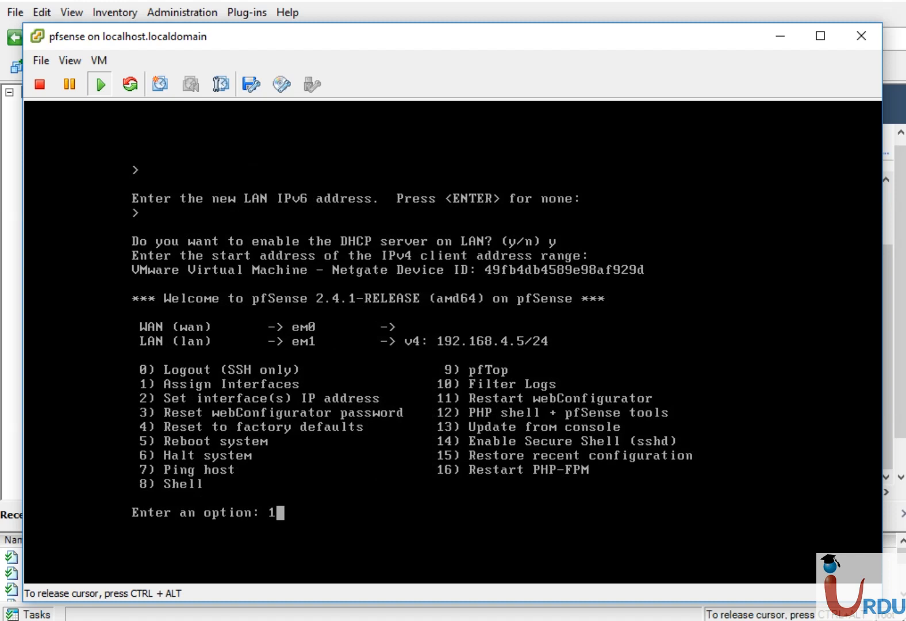
key(BackSpace)
text(2)
key(Return)
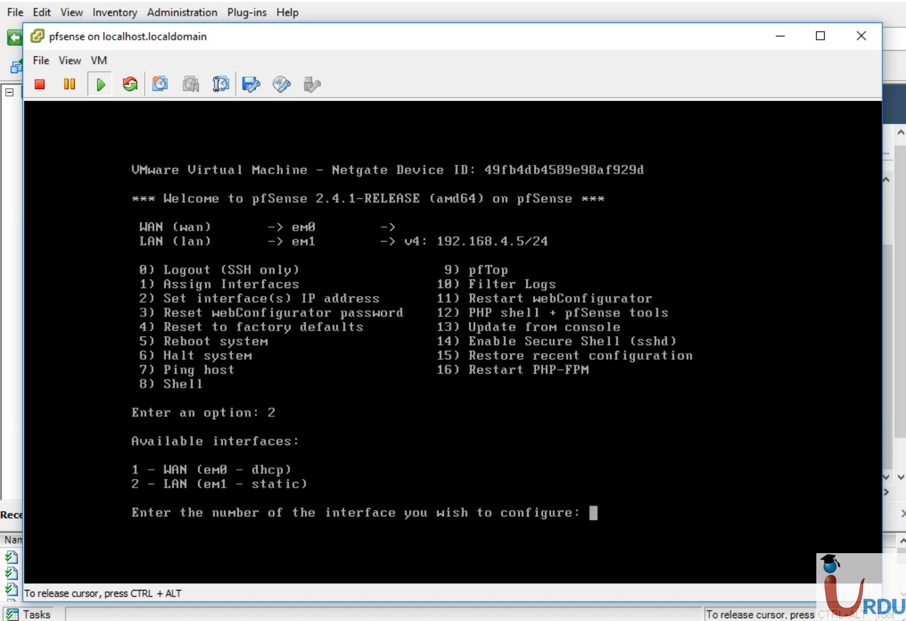
text(2)
key(Return)
text(1)
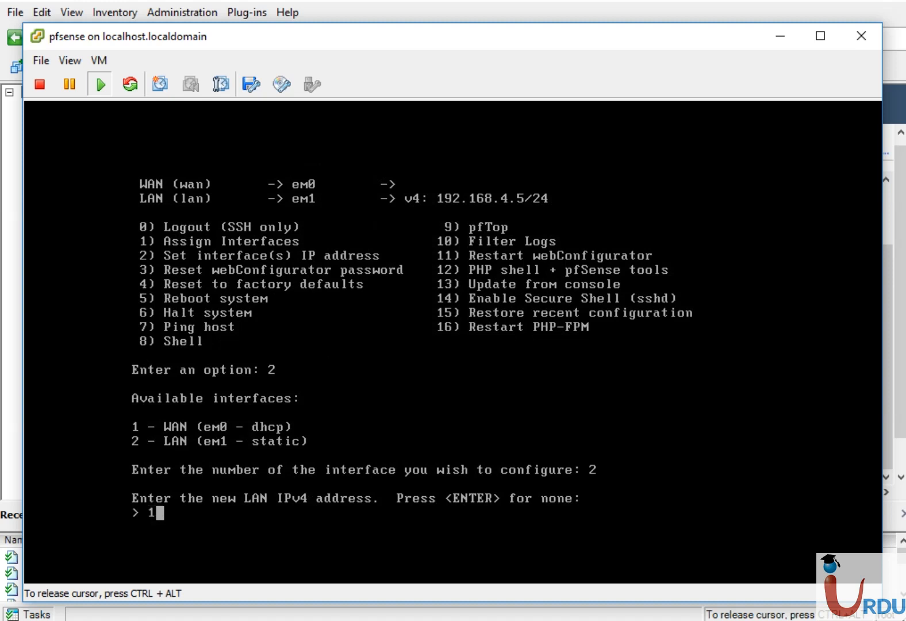
text(92.168.4.5)
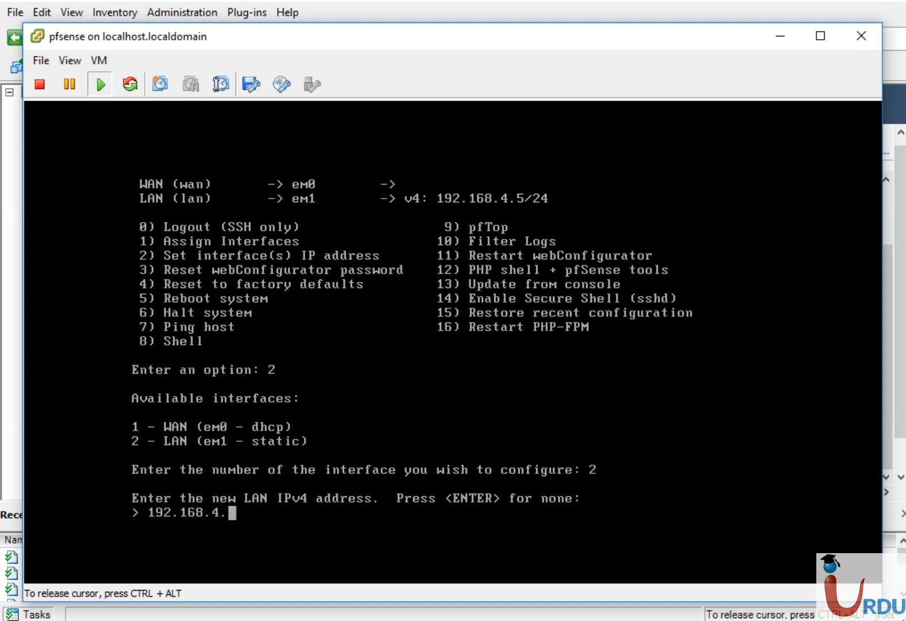
key(Return)
text(24)
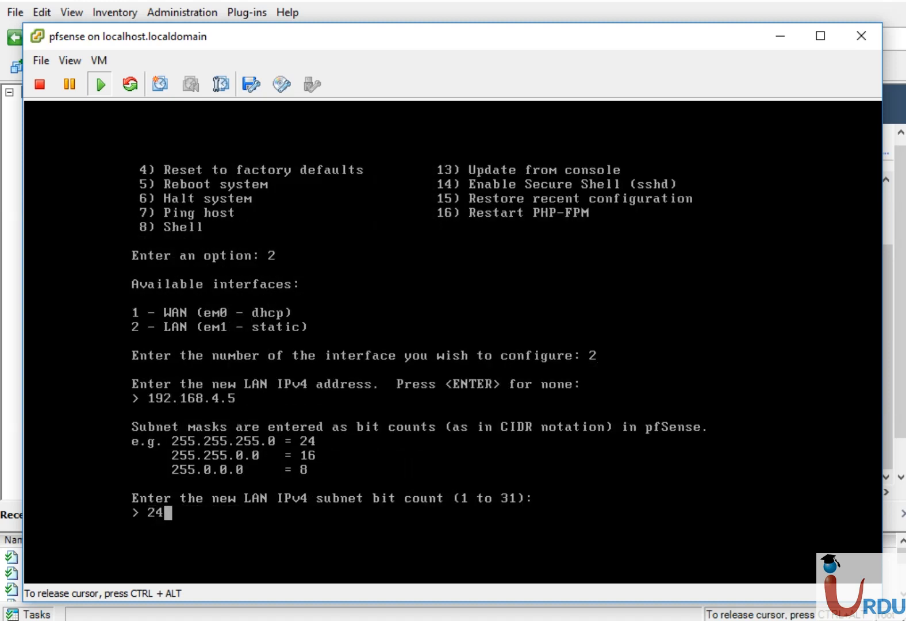
key(Return)
key(Return)
key(Return)
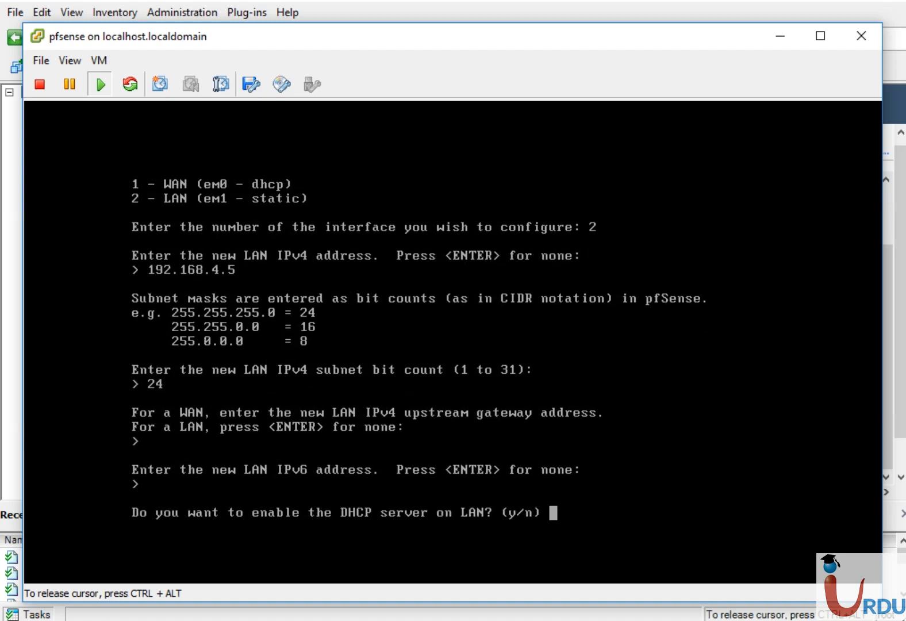
text(y)
key(Return)
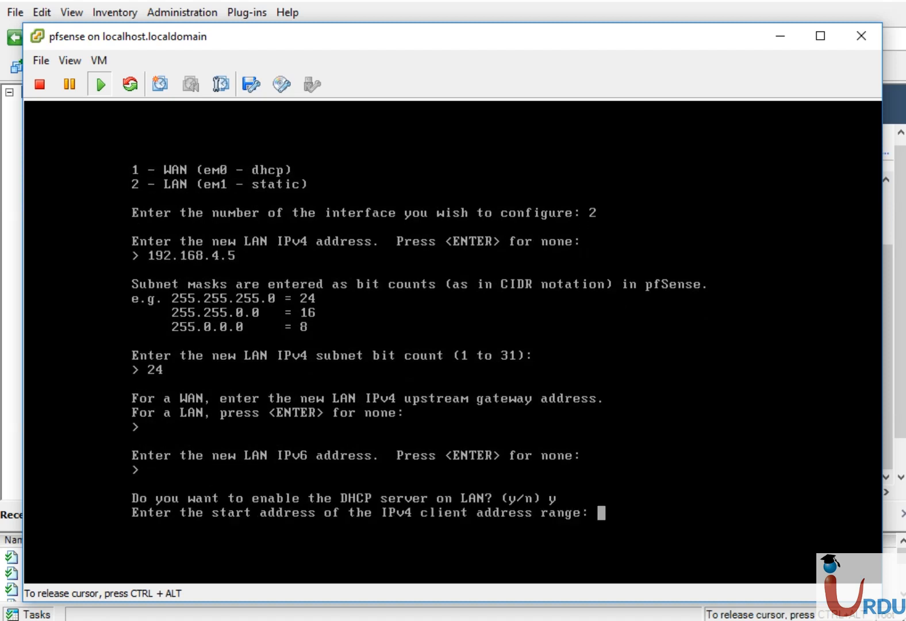
- Set the DHCP range 192.168.4.25 to 192.168.4.30, keep HTTPS, and apply the changes
text(192.168.4.25)
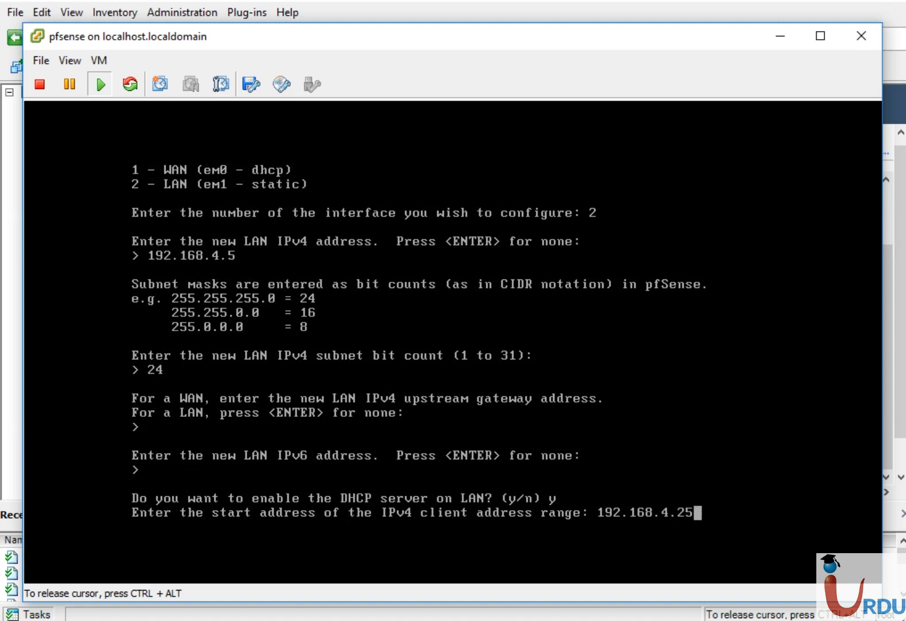
key(Return)
text(192)
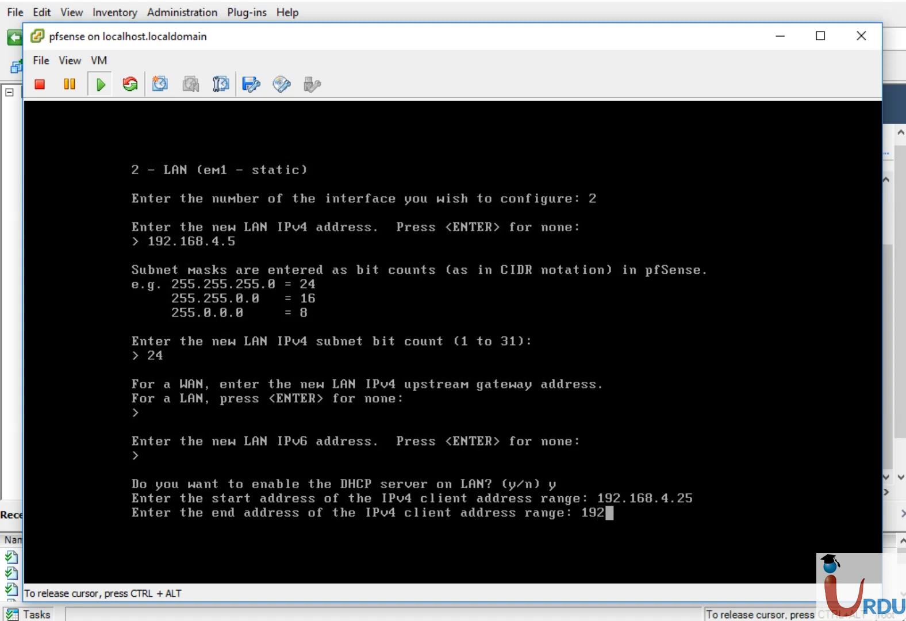
text(.168.4.)
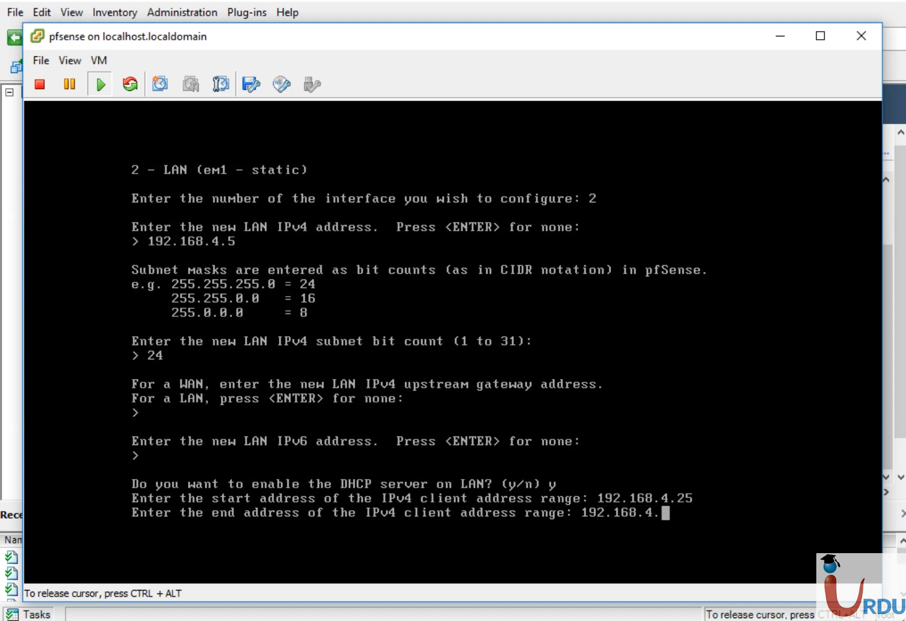
text(30)
key(Return)
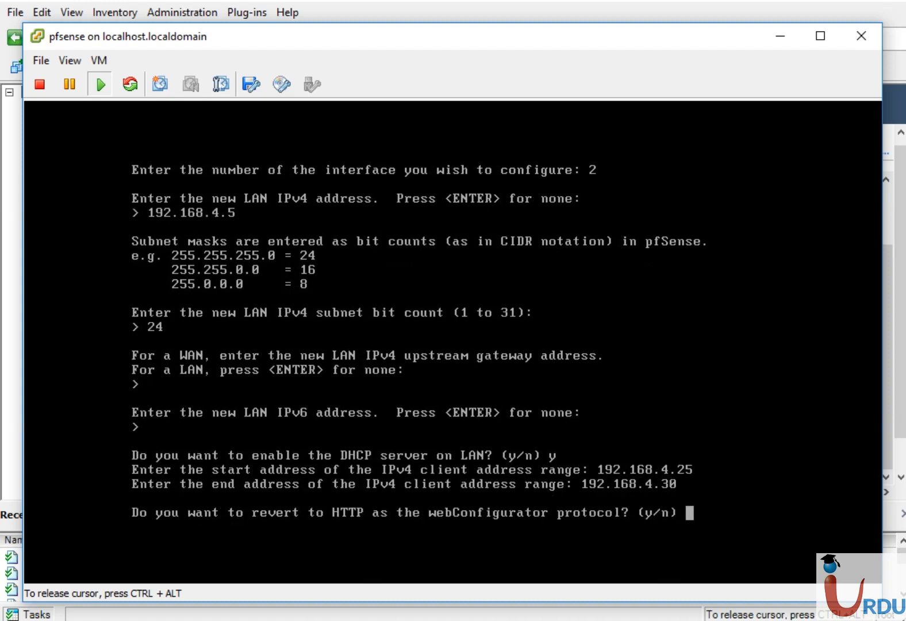
text(n)
key(Return)
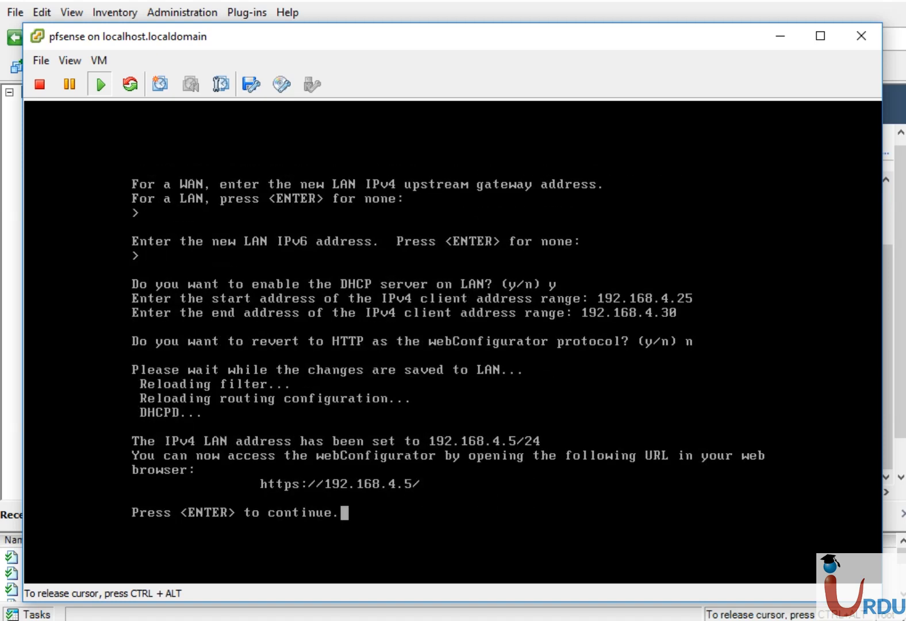
key(Return)
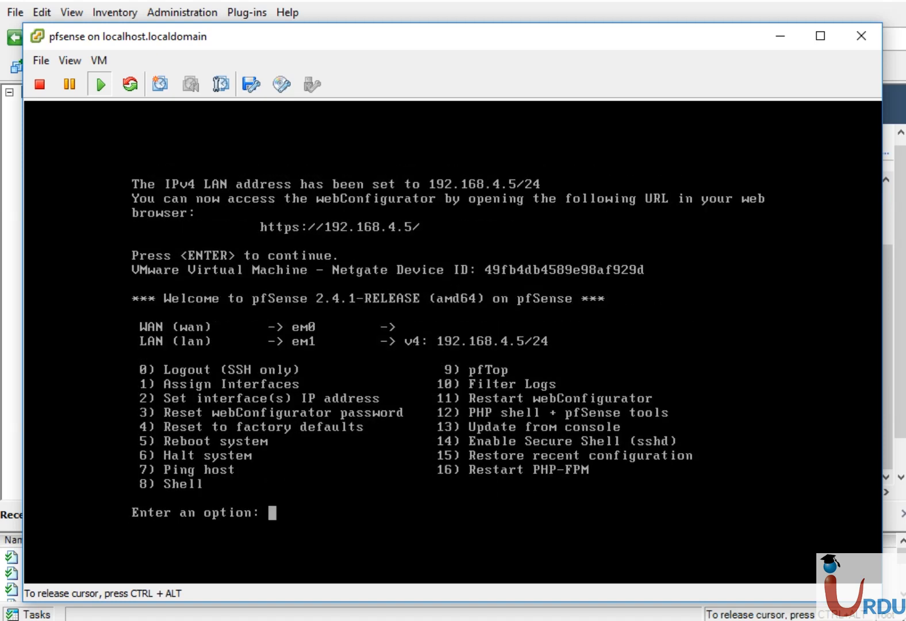
key(ctrl+alt)
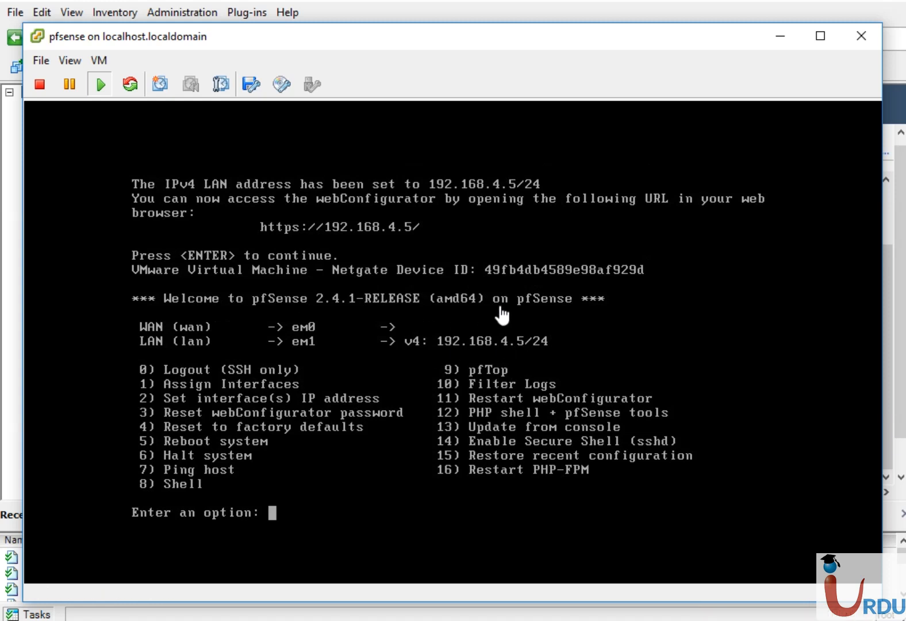
- Minimise the pfsense console to get back to the vSphere Client window
click(783, 32)
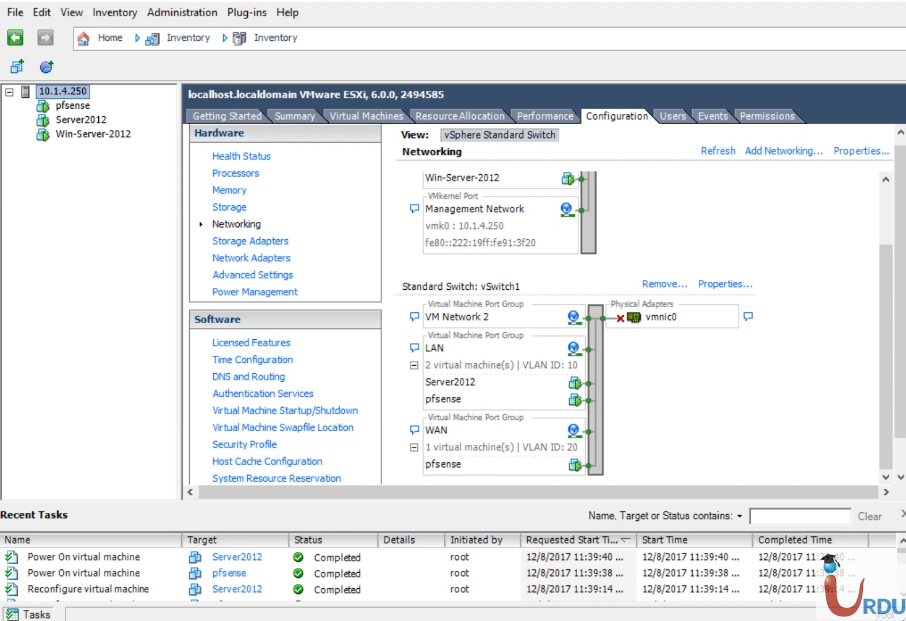
- Bring up the Server2012 console, close Server Manager and cancel the Shutdown Event Tracker
mouse_move(439, 620)
click(553, 540)
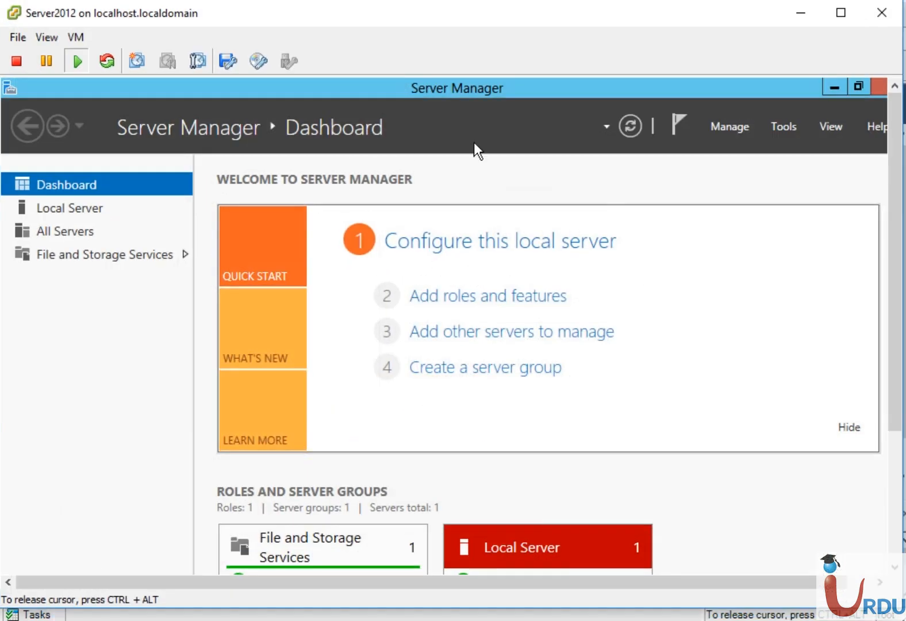
click(879, 87)
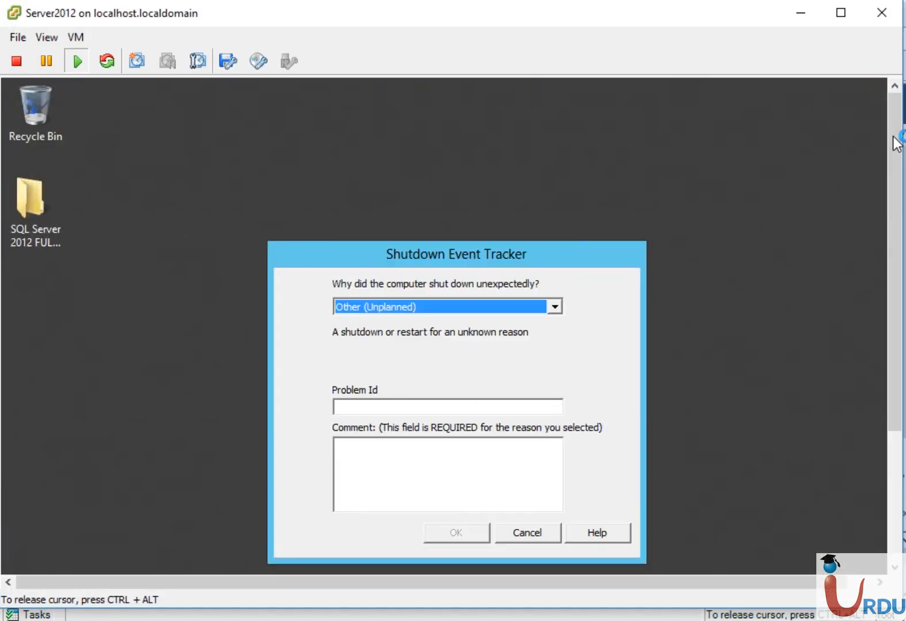
drag(893, 140, 891, 283)
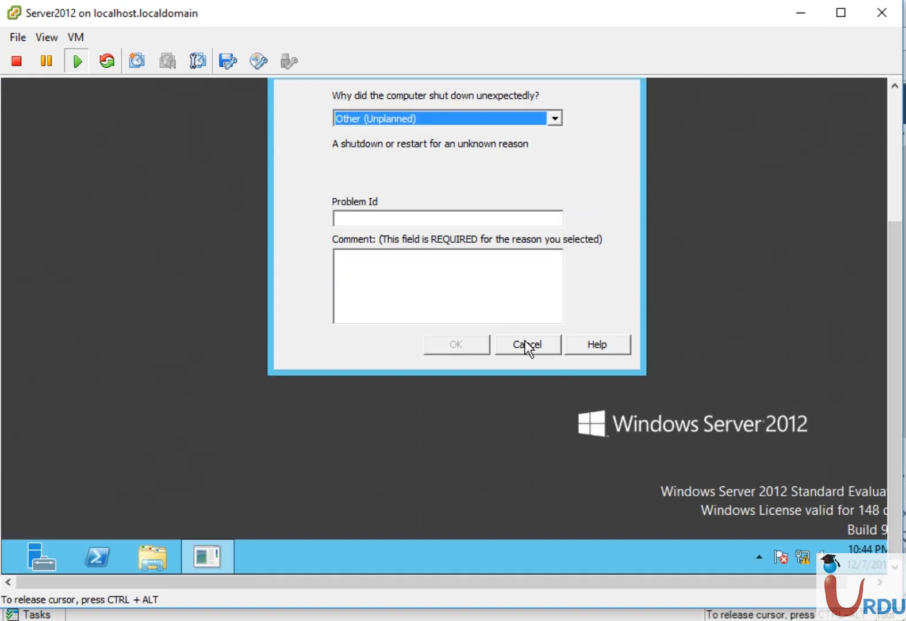
click(527, 345)
- View the Ethernet connection details showing DHCP address 192.168.4.10 from 192.168.4.5, then close them
right_click(805, 557)
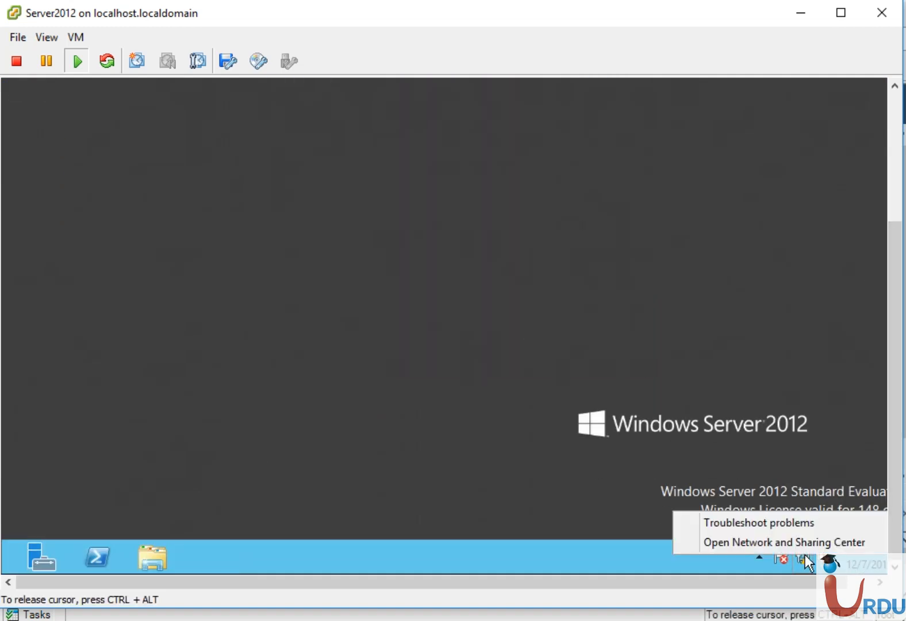
drag(896, 338, 893, 196)
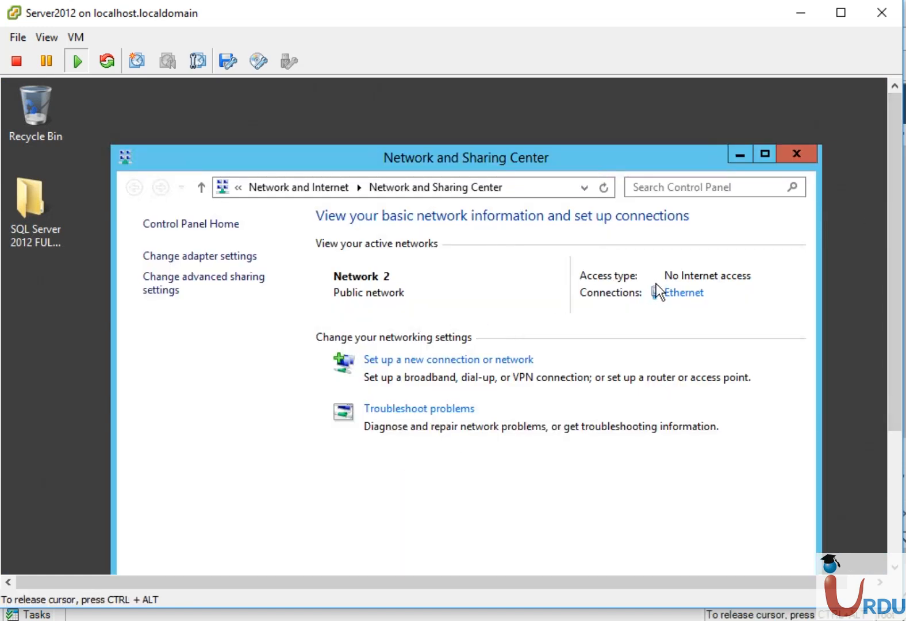
click(684, 293)
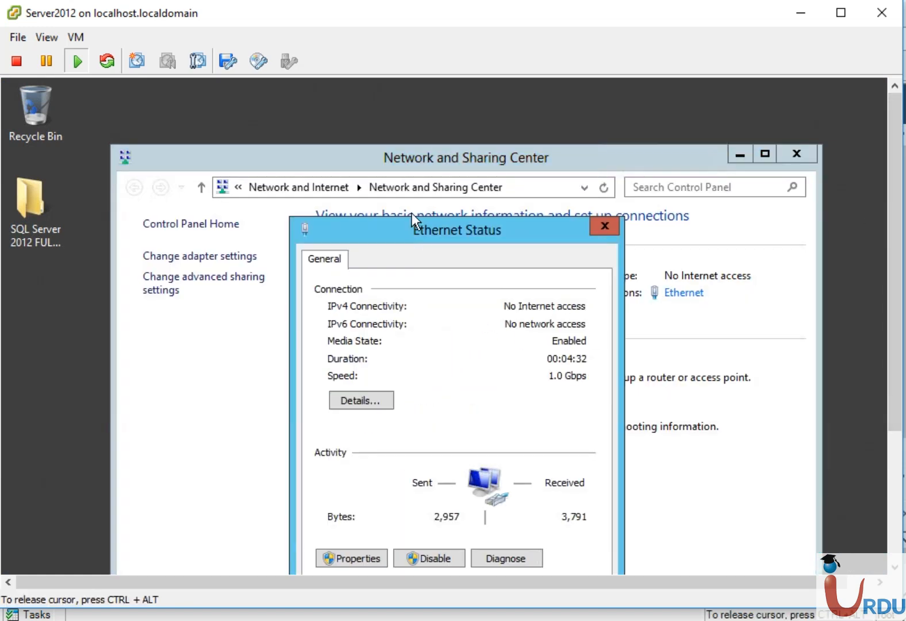
drag(416, 223, 408, 142)
click(346, 318)
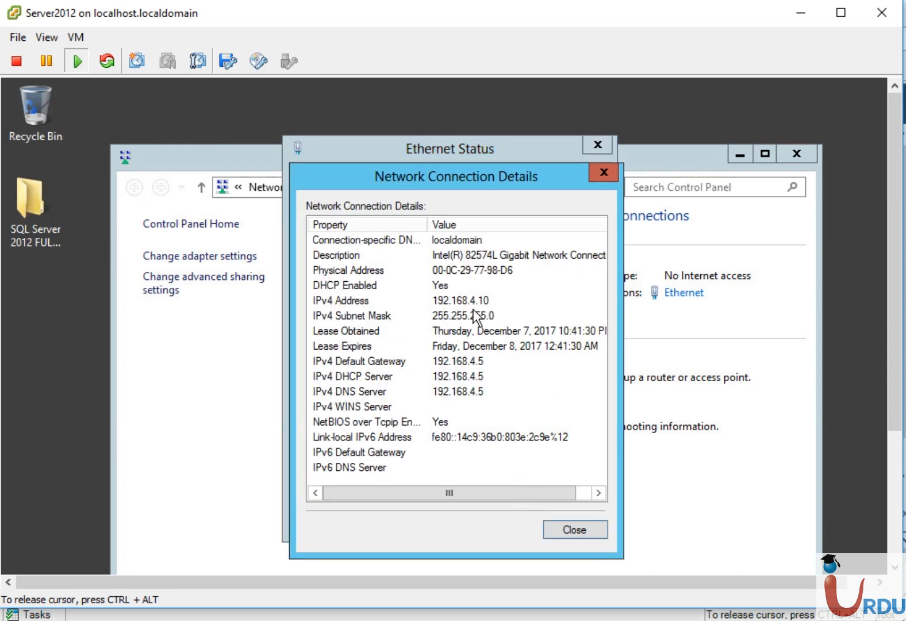
click(560, 527)
click(564, 519)
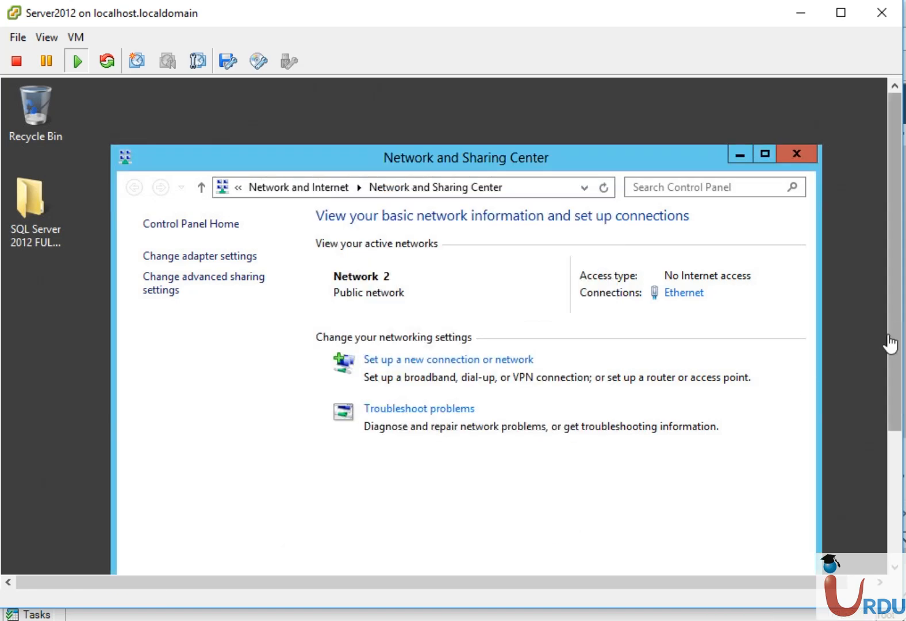
drag(887, 328, 881, 485)
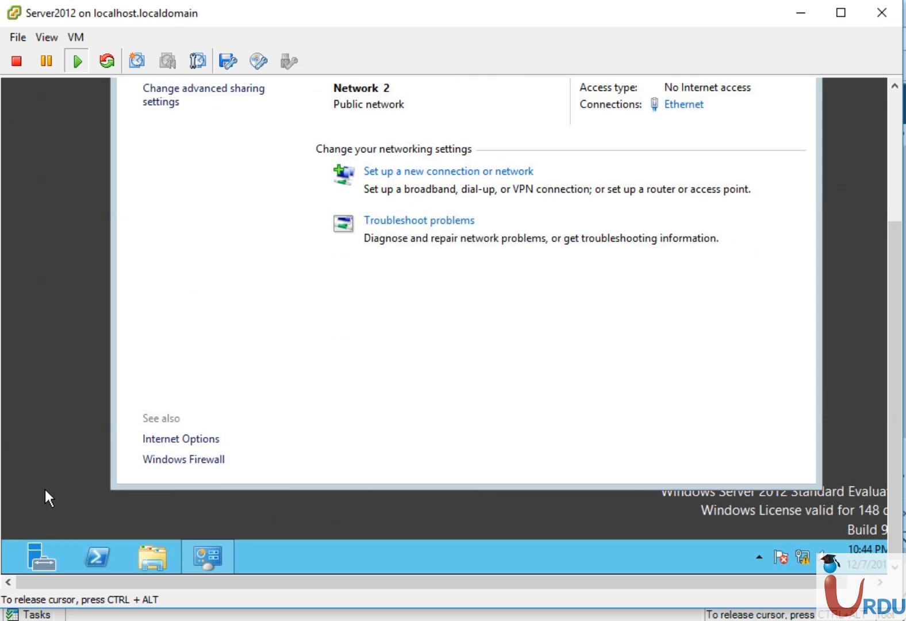
- Launch Command Prompt on Server2012 through a Start screen search for cmd
key(super)
text(cmd)
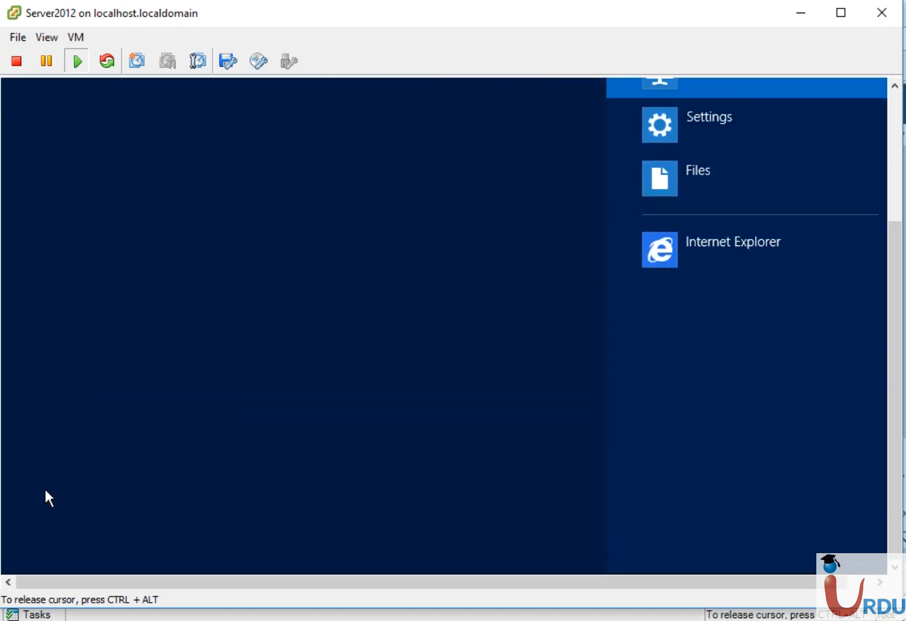
key(Return)
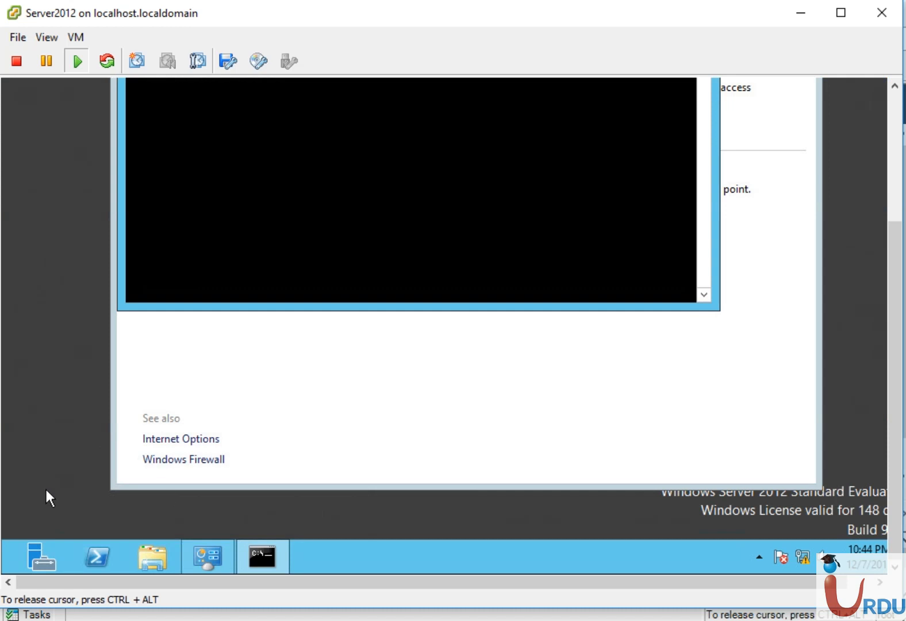
drag(897, 382, 892, 242)
- Run ipconfig /flushdns, /release and /renew to obtain 192.168.4.25 with gateway 192.168.4.5
text(ip)
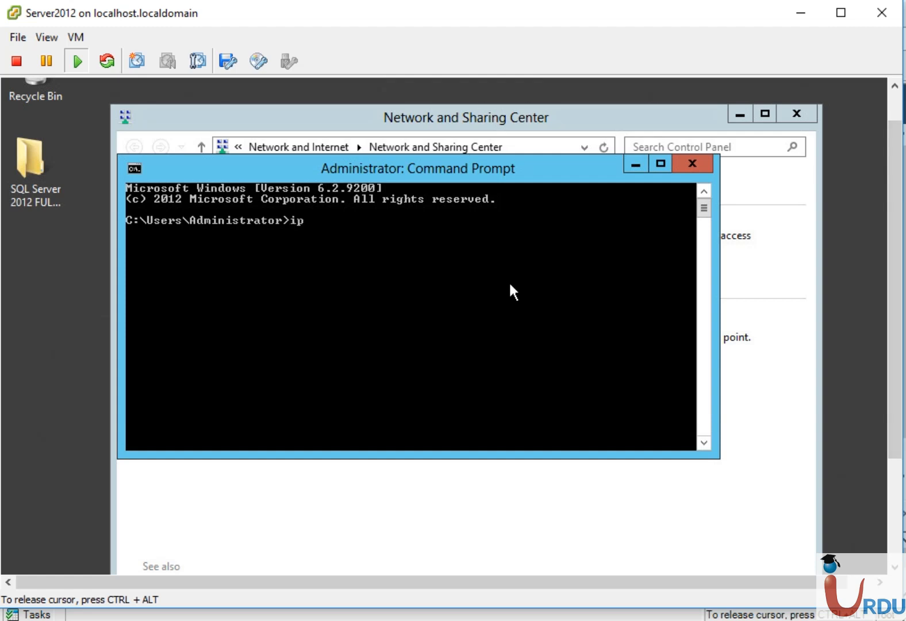
text(config /flushdns)
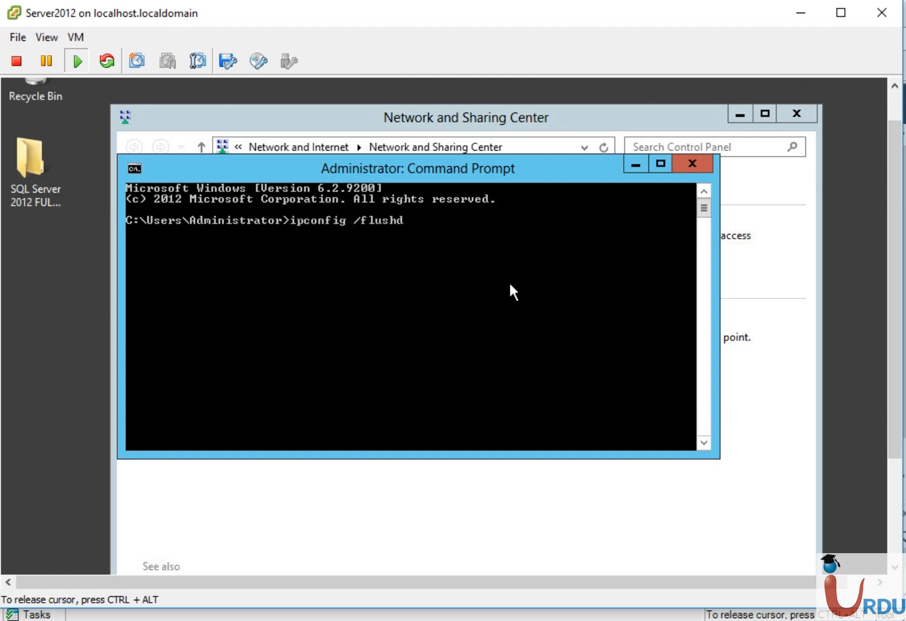
key(Return)
text(ipconfig /release)
key(Return)
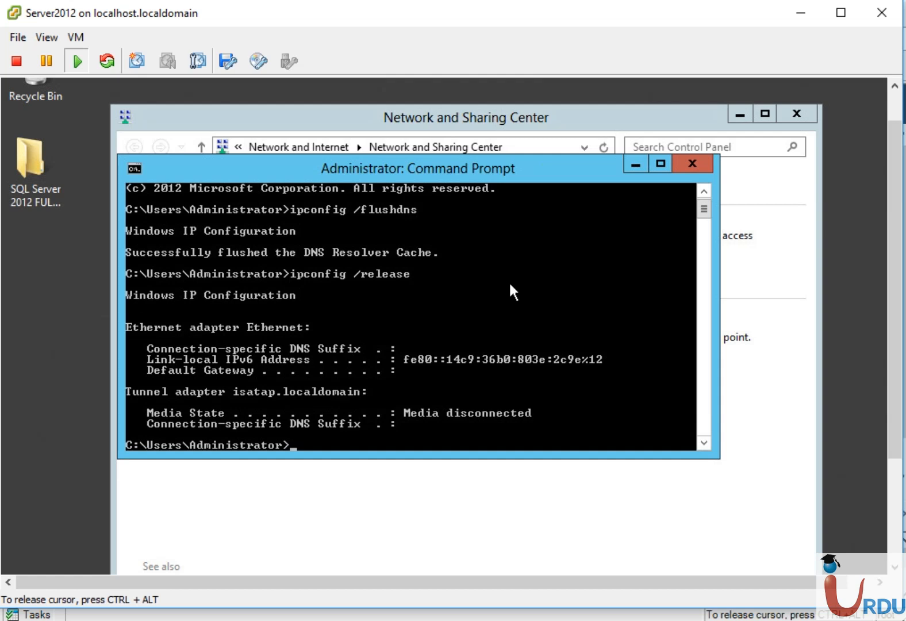
text(ipconfig /renew)
key(Return)
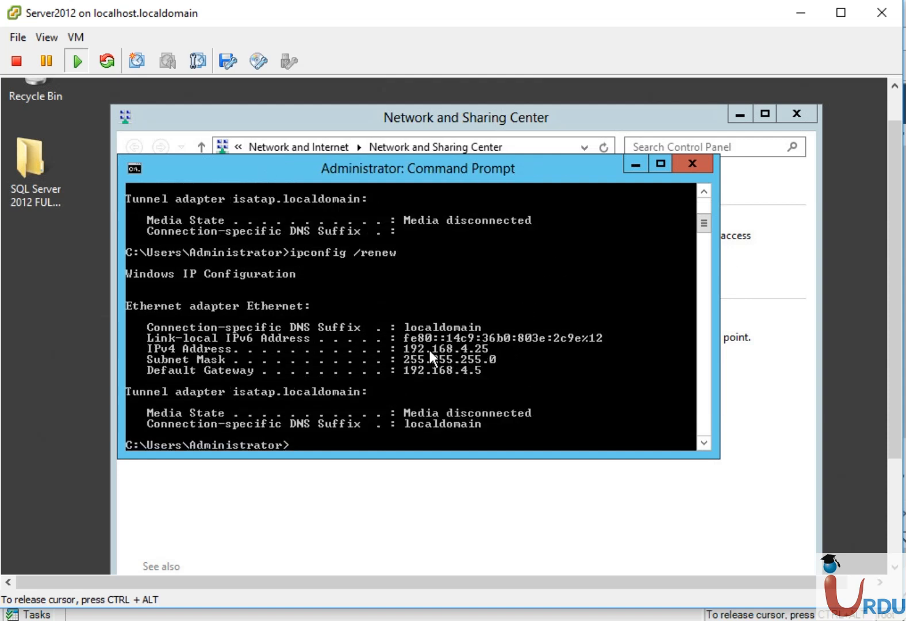
click(637, 165)
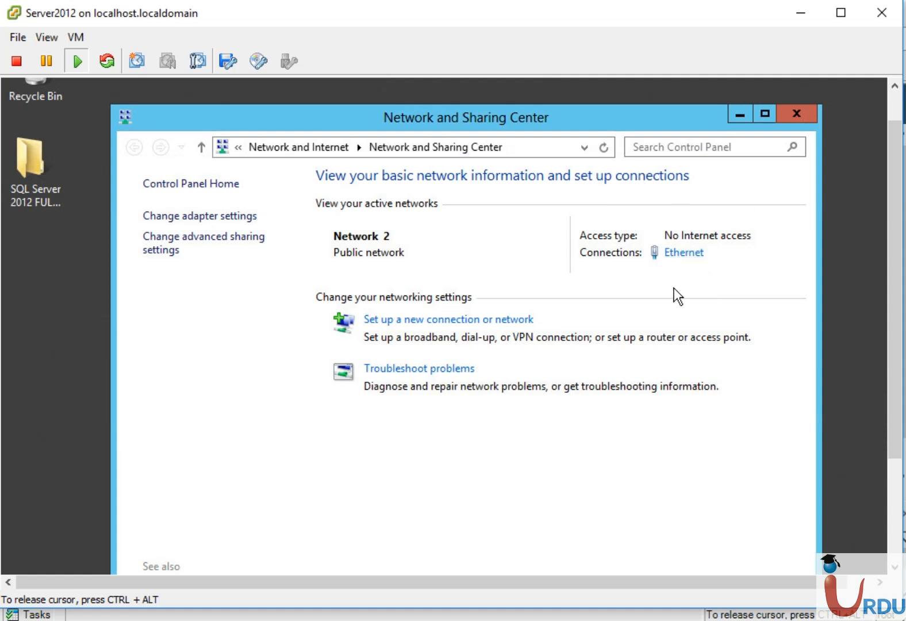
- Run ping 192.168.4.5 in Command Prompt and confirm four replies with 0% loss
drag(894, 371, 894, 473)
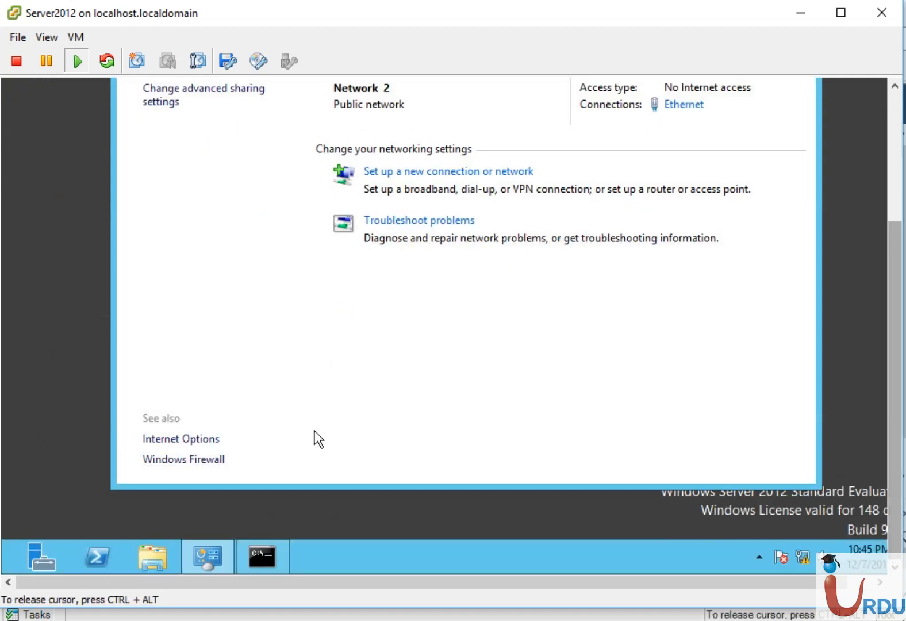
click(276, 547)
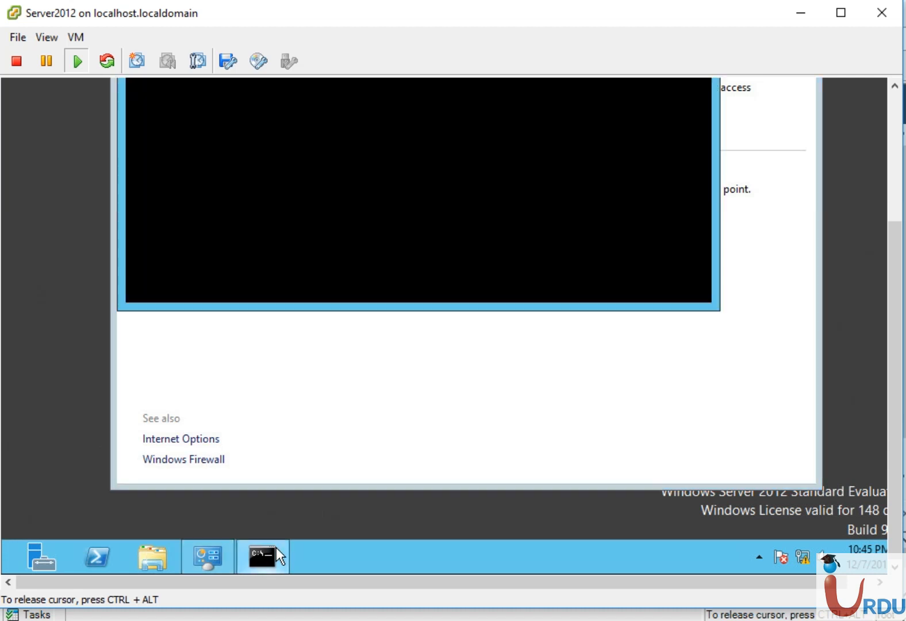
text(ping 192.168.4.5)
key(Return)
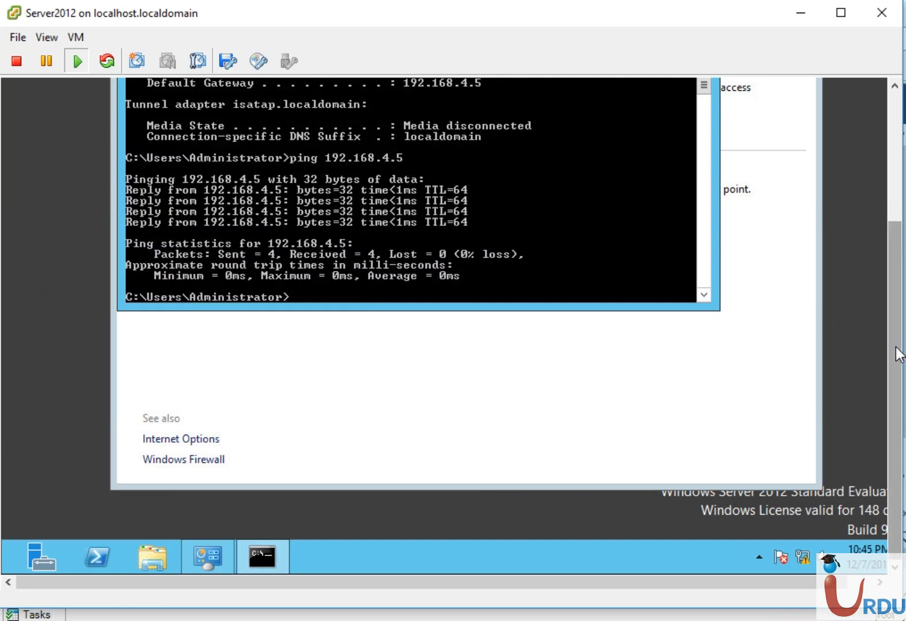
scroll(898, 339, up, 3)
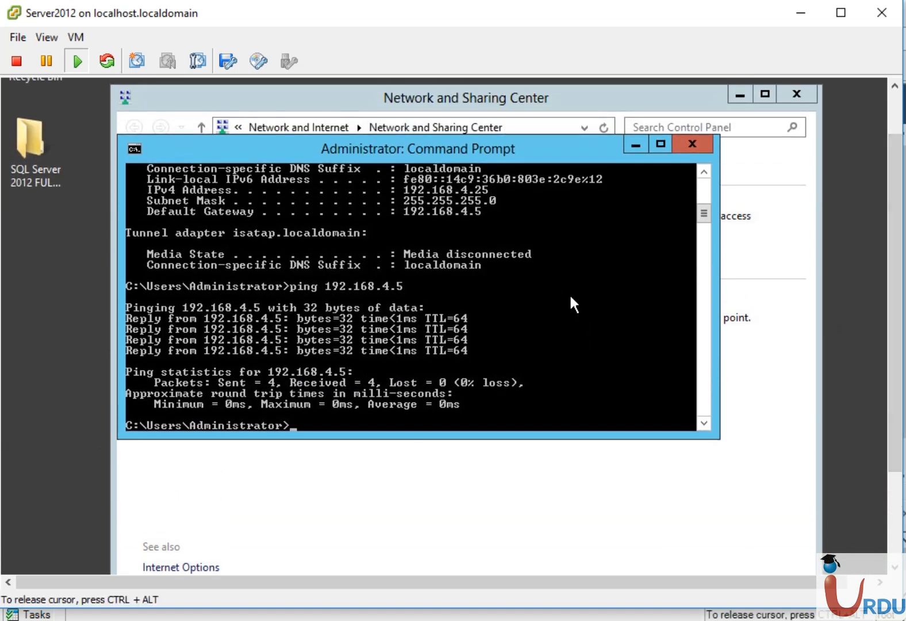
drag(899, 365, 898, 460)
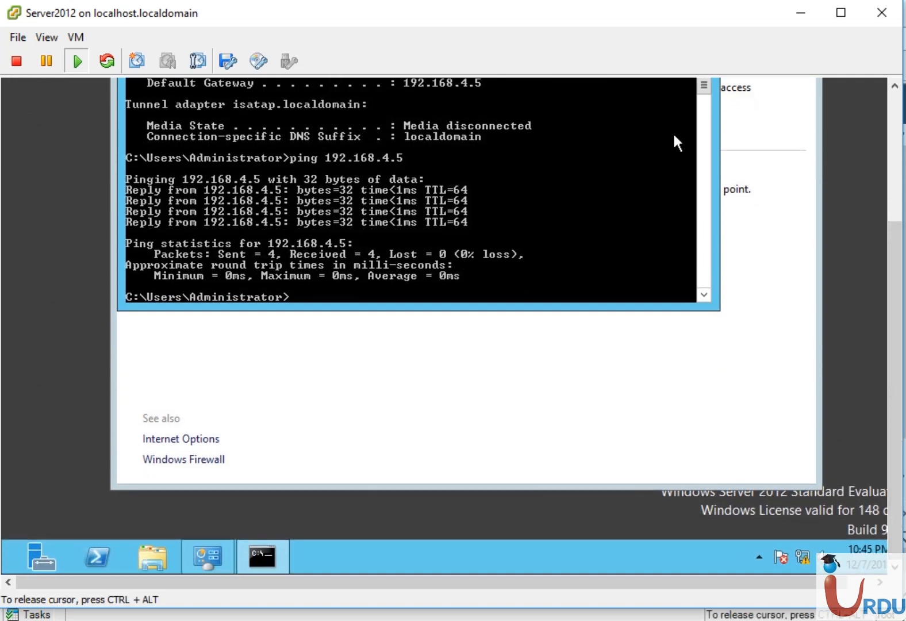
- Select the pfsense VM and bring its console forward with keyboard control
click(795, 23)
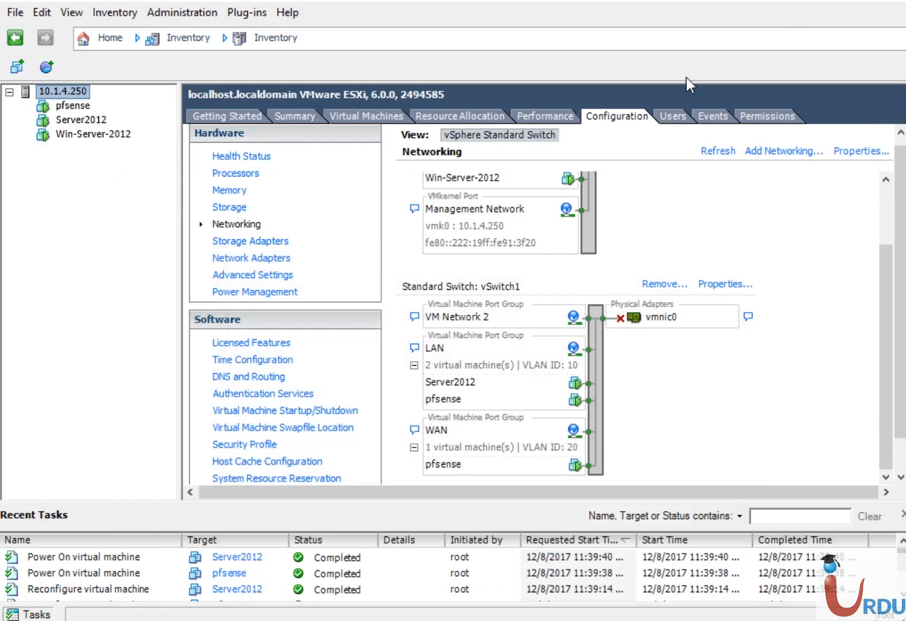
click(78, 106)
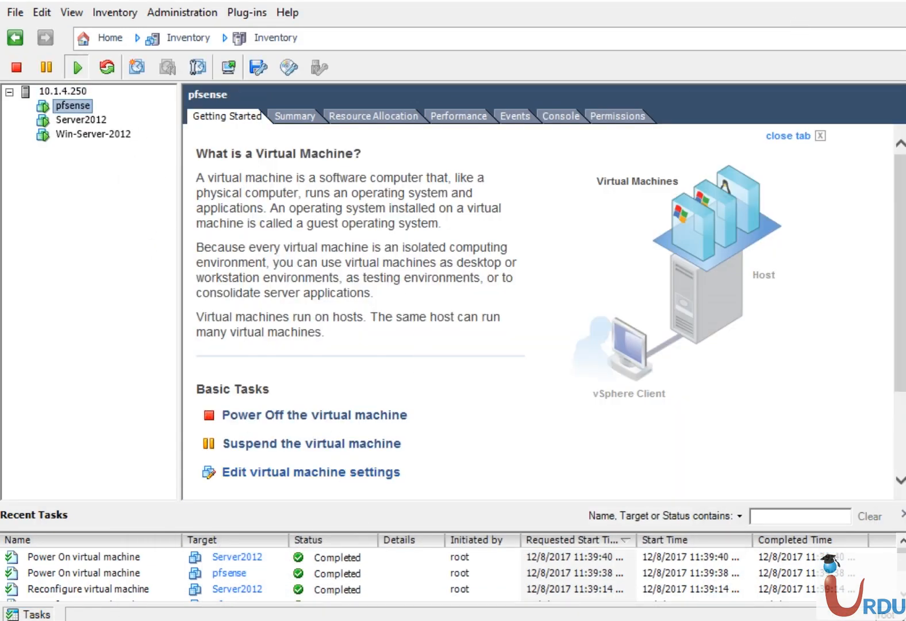
mouse_move(394, 617)
mouse_move(469, 555)
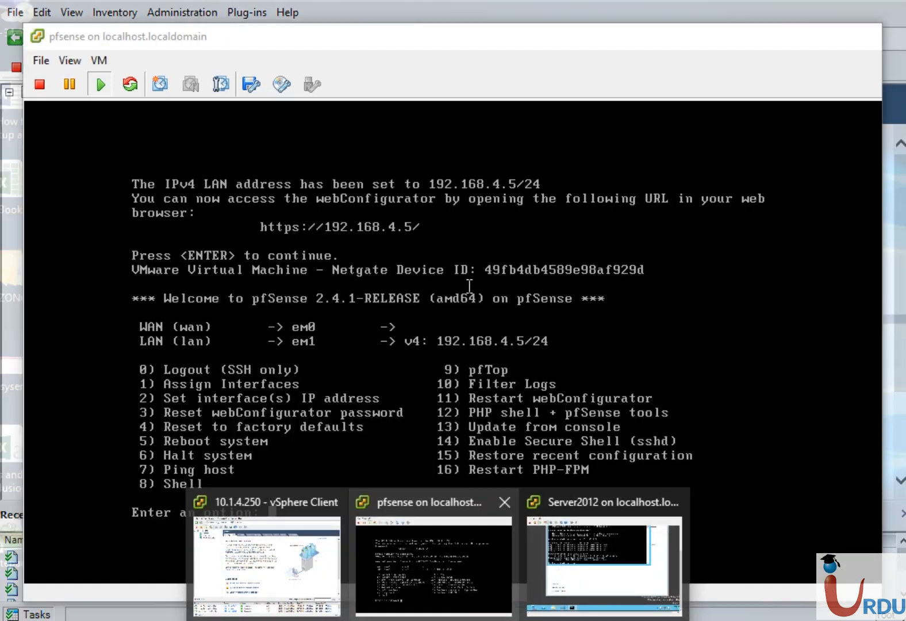
click(473, 524)
click(416, 329)
- Use option 7 Ping host to ping 192.168.4.25, getting 3 of 3 replies
key(Return)
text(7)
key(Return)
text(192.168.4.25)
key(Return)
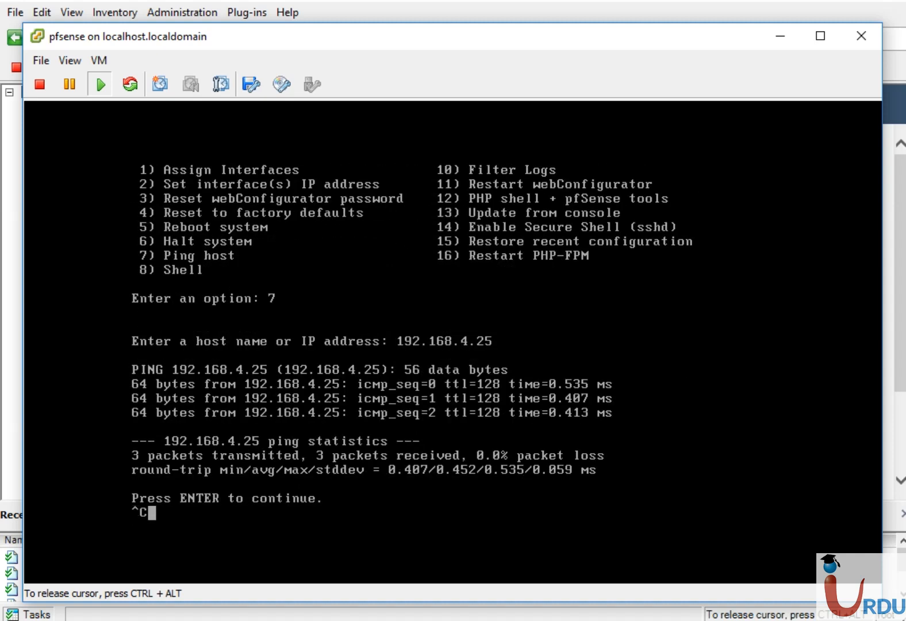
key(ctrl+c)
key(ctrl+alt)
- Show host 10.1.4.250's vSwitch1 with LAN (VLAN 10) and WAN (VLAN 20), then switch to PowerPoint
click(777, 38)
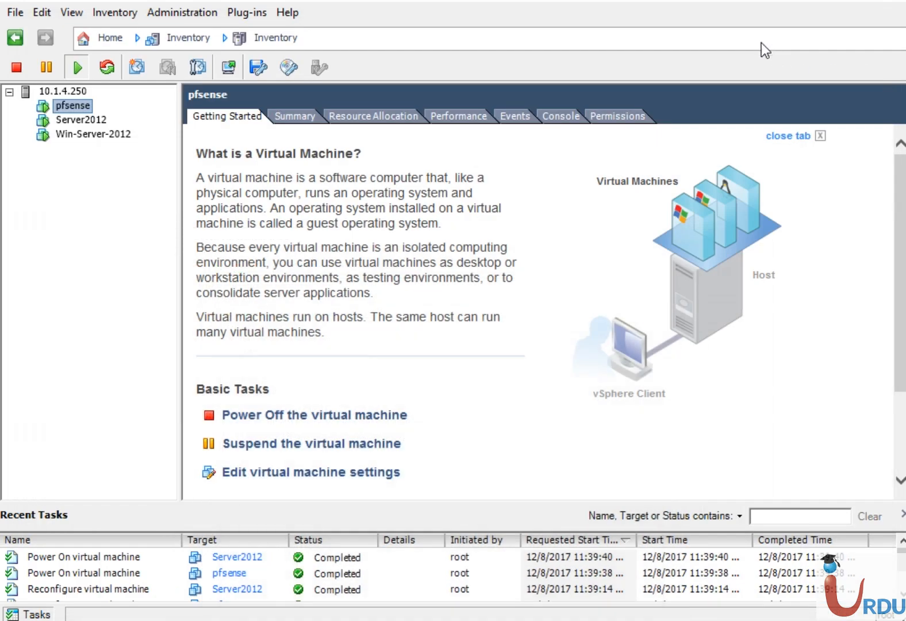
click(66, 92)
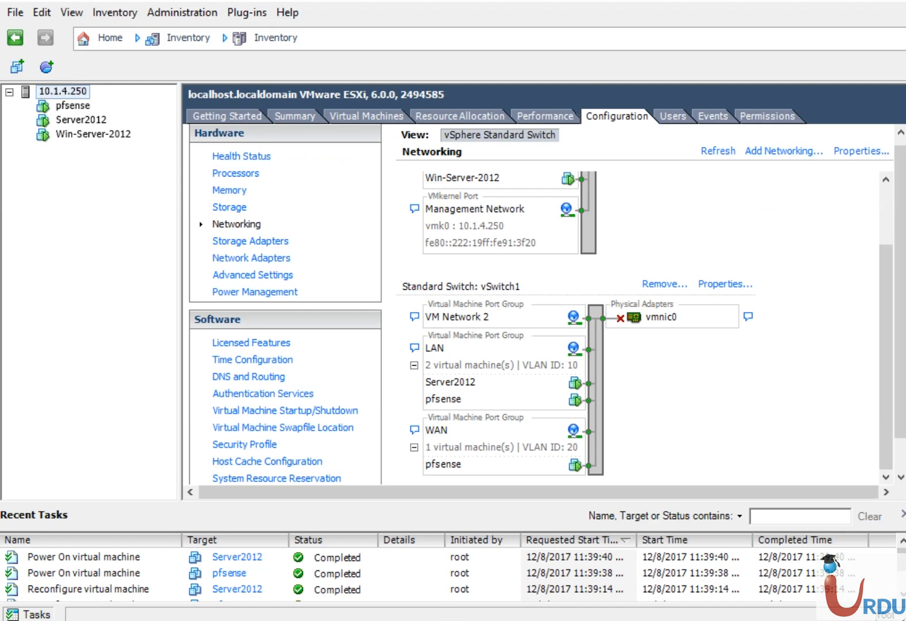
key(alt+Tab)
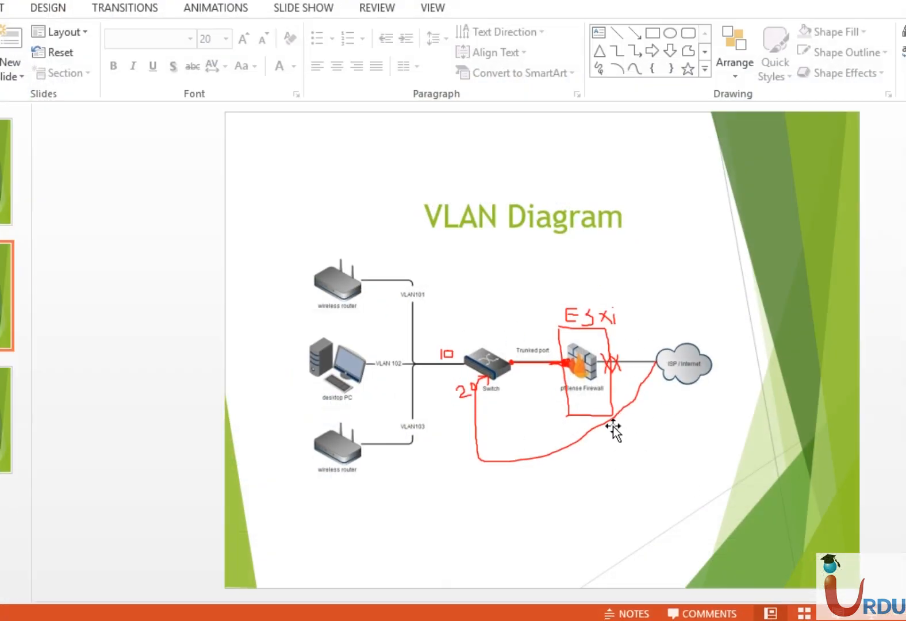